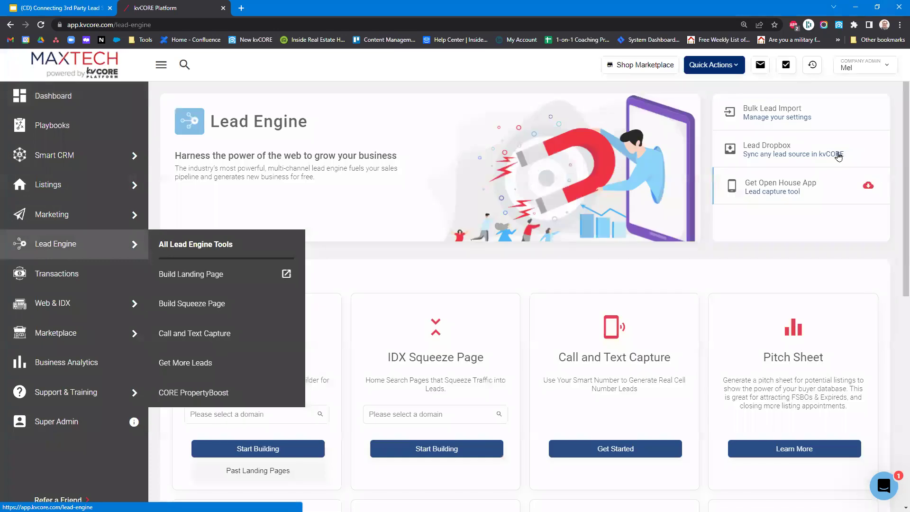
- Open the Lead Dropbox from the Lead Engine page and examine its Company, Office, Team and Agent columns for creating new leads
left_click_drag(845, 156, 741, 156)
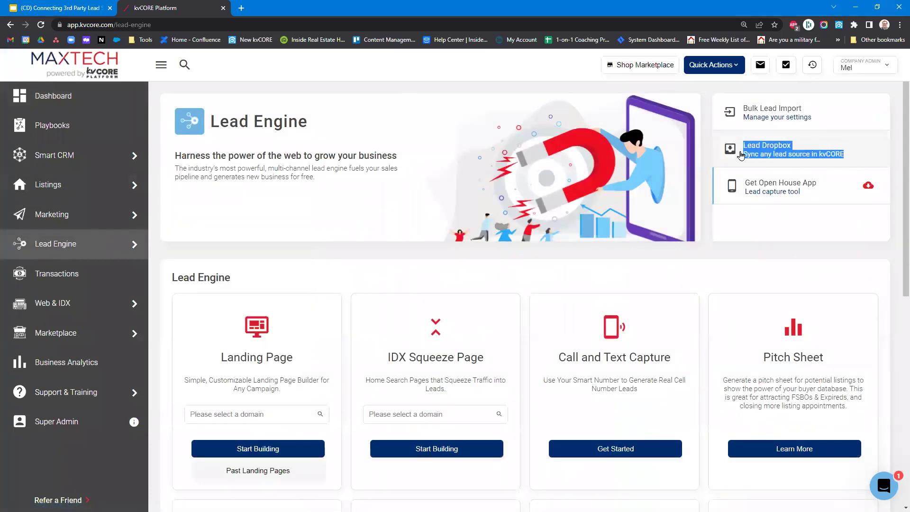
left_click(741, 155)
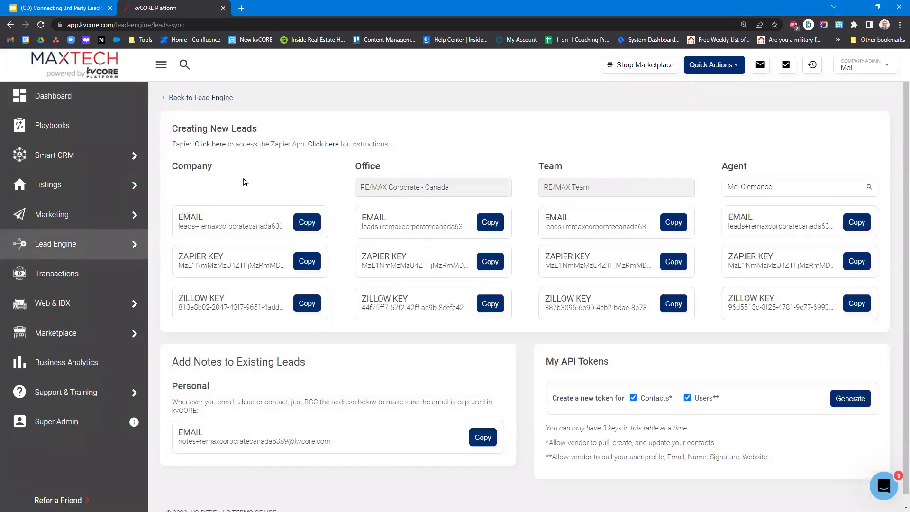
left_click_drag(221, 167, 173, 164)
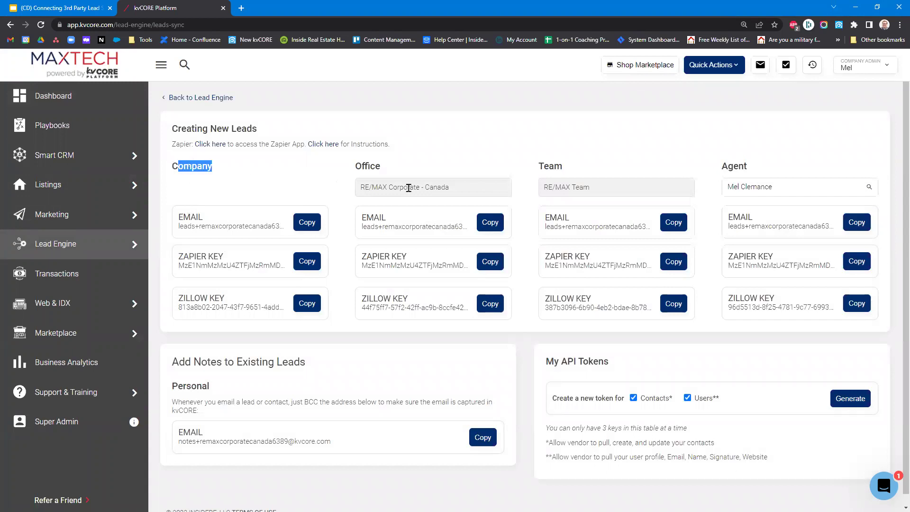
left_click_drag(408, 187, 346, 166)
left_click(554, 163)
double_click(744, 166)
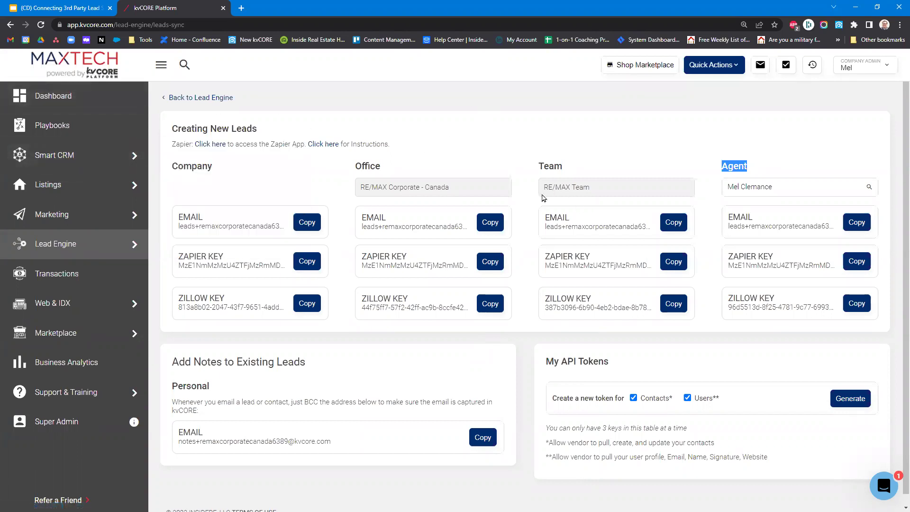
left_click(493, 144)
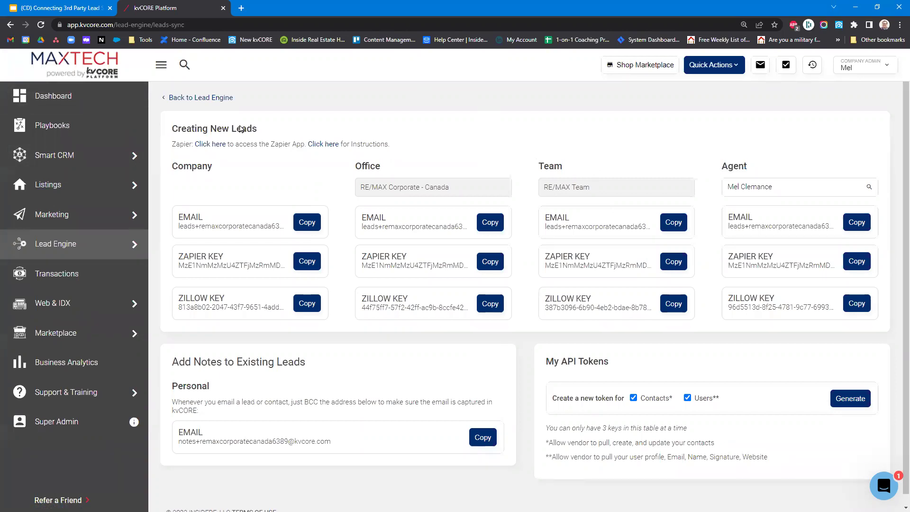
- Go through the Dashboard to the Marketing overview and look at the Scheduled Mass Emails tool
left_click(75, 97)
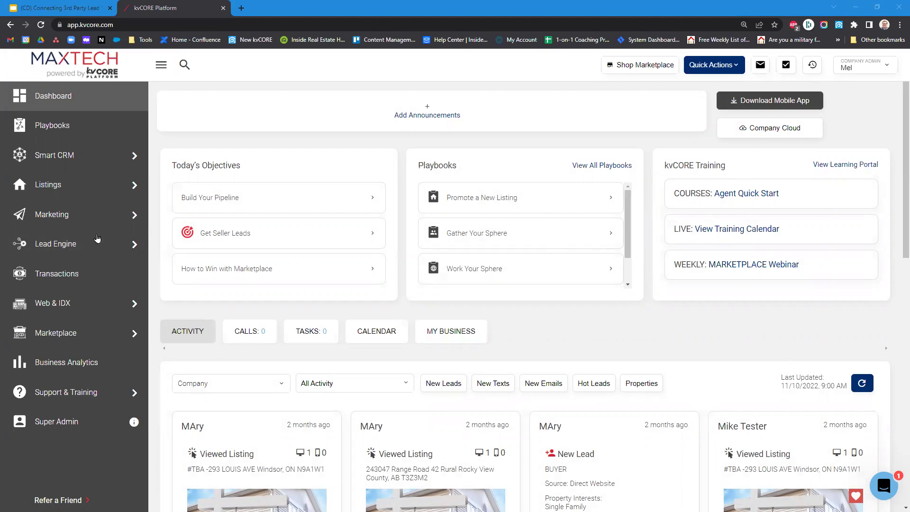
left_click(185, 212)
left_click_drag(747, 357, 858, 369)
scroll(797, 400, "down", 3)
left_click_drag(497, 390, 365, 391)
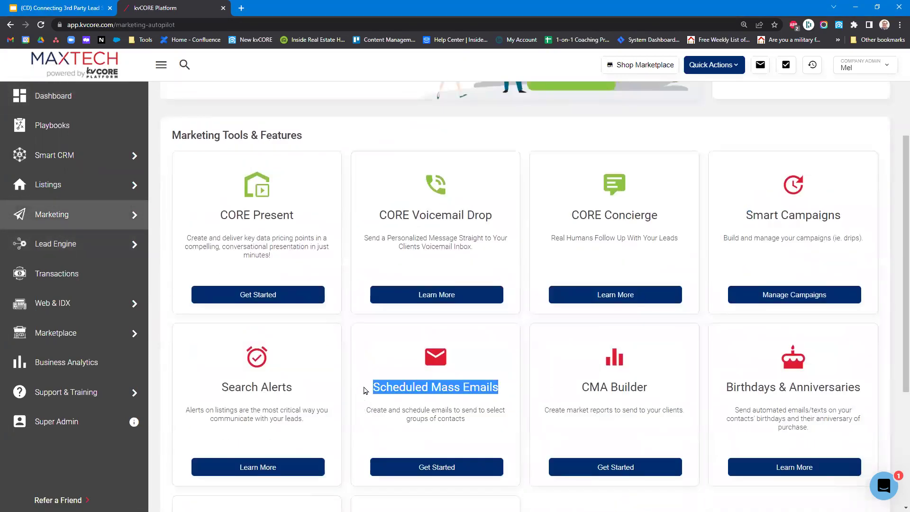
left_click(527, 349)
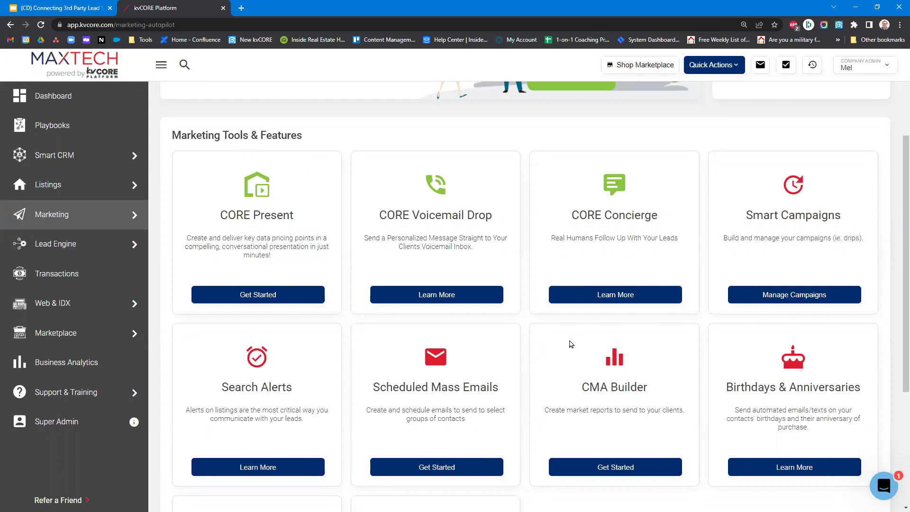
- Read the Smart Campaigns description among the marketing tools and return to the page's start
left_click_drag(742, 217, 869, 242)
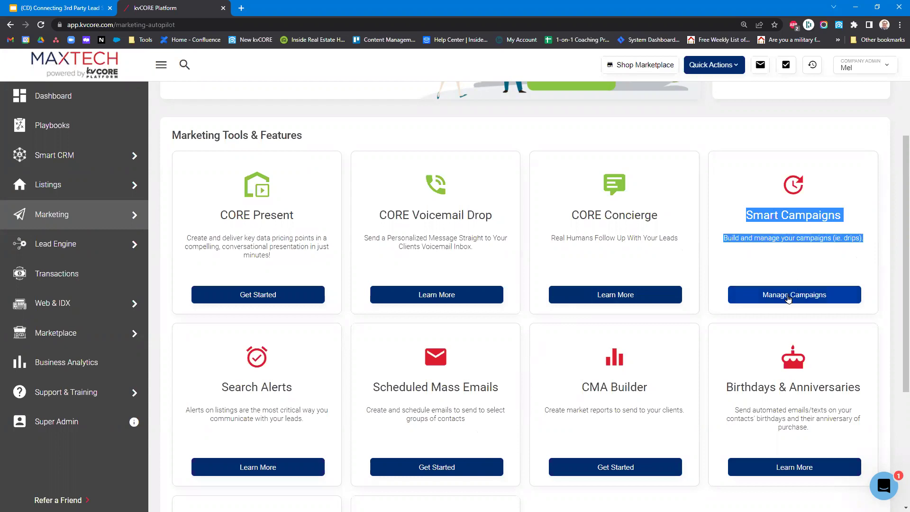
scroll(816, 308, "up", 1)
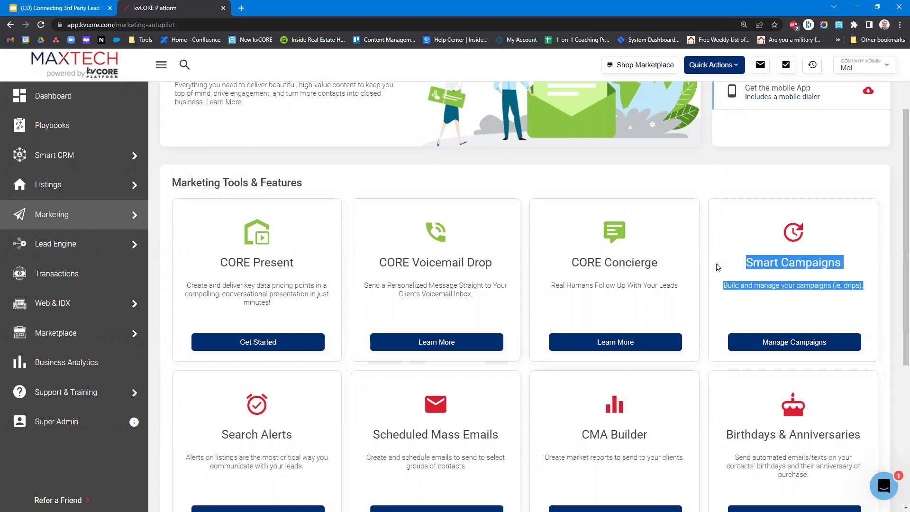
scroll(718, 267, "up", 2)
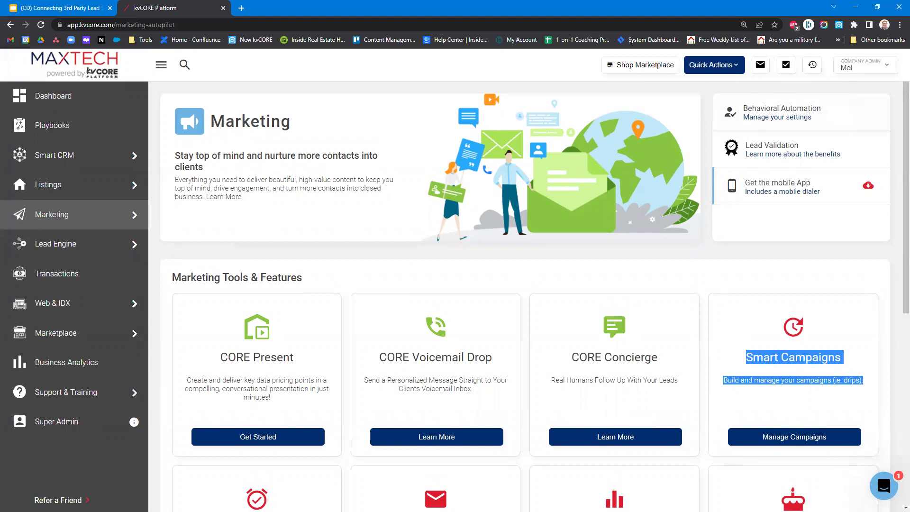
- Open the agent's demo website on officialiredemoaccount.com in a new browser tab
left_click(241, 8)
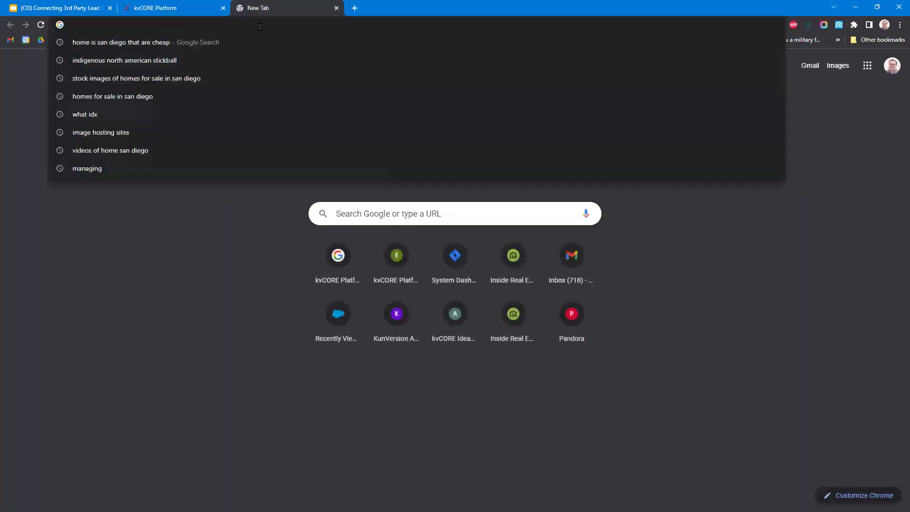
type("Christianire.officialiredemoaccount.com")
key("Return")
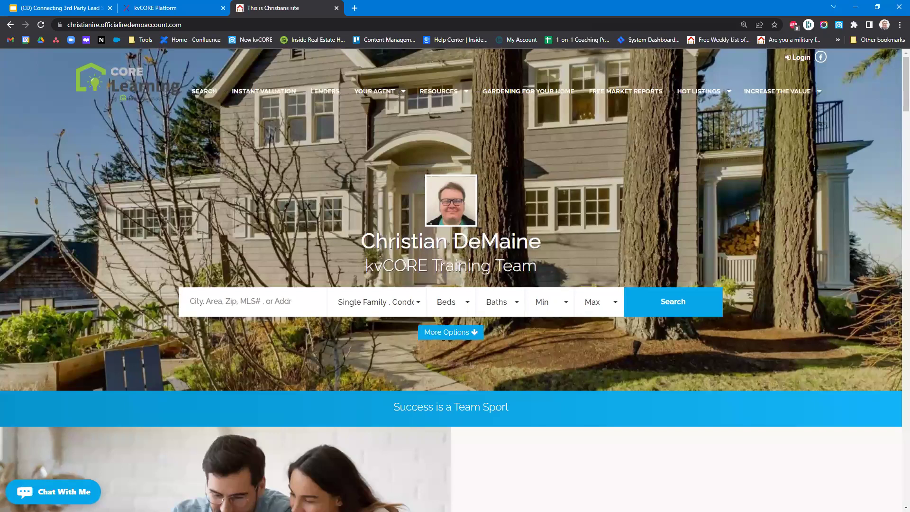
- Examine the MLS Disclaimer in the website's footer, including the date of the CRMLS listing information
scroll(897, 113, "down", 2)
scroll(898, 113, "down", 2)
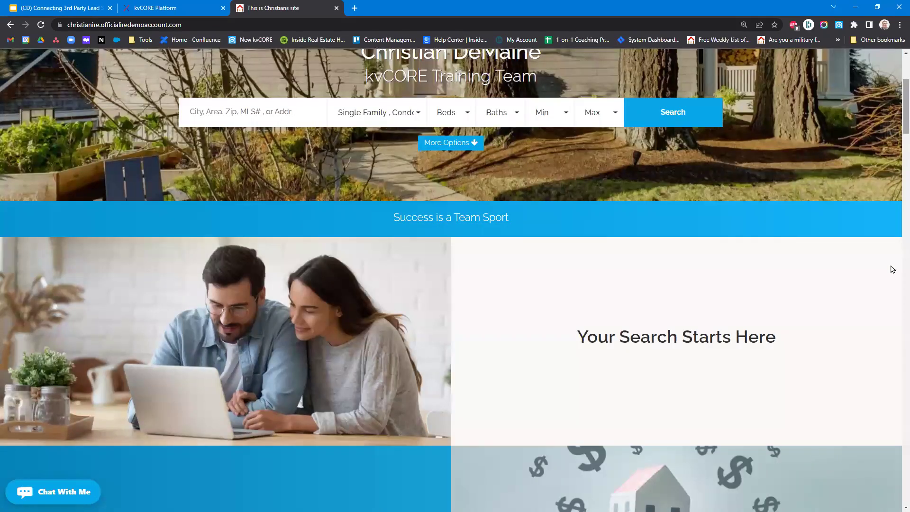
scroll(894, 258, "down", 20)
scroll(896, 452, "down", 3)
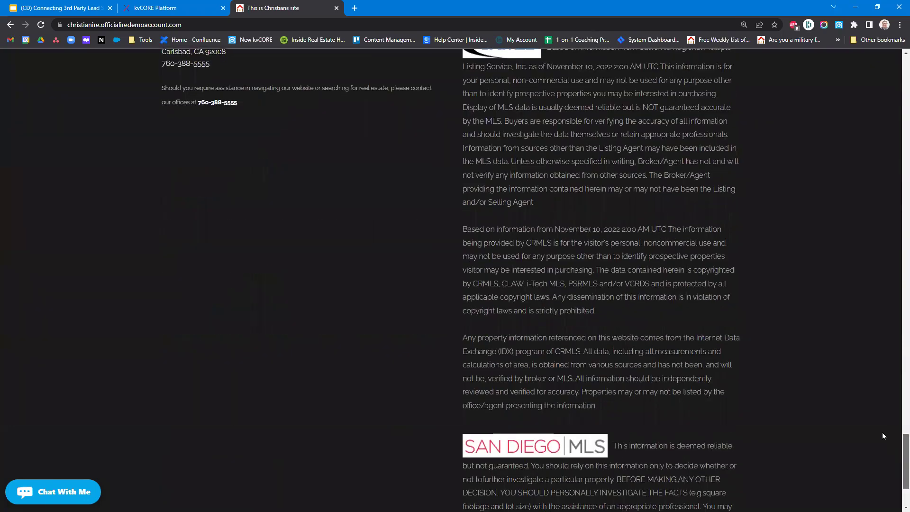
scroll(896, 427, "up", 3)
left_click_drag(547, 184, 684, 452)
scroll(613, 343, "down", 5)
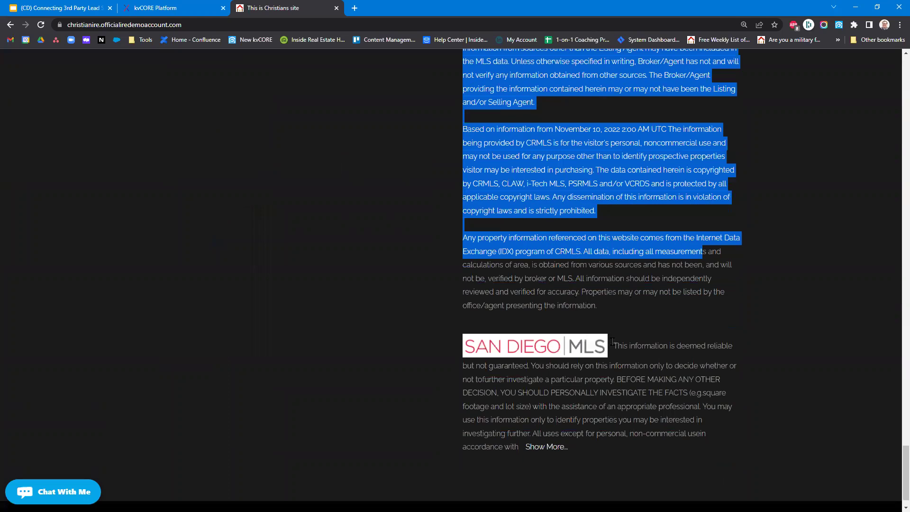
scroll(569, 314, "up", 7)
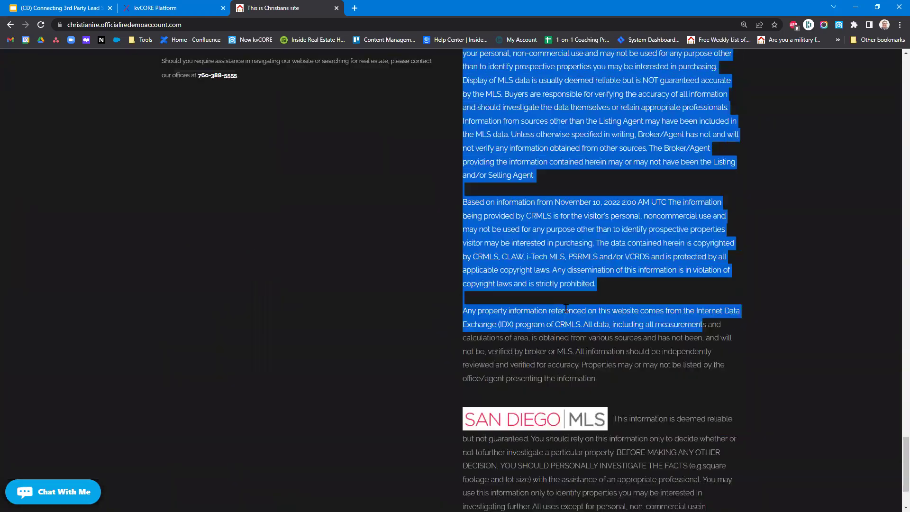
left_click(611, 281)
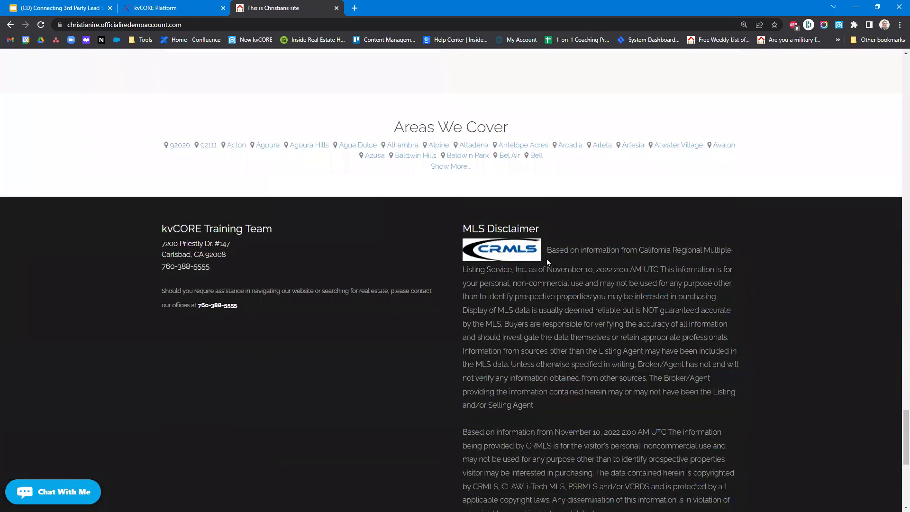
left_click_drag(548, 270, 627, 268)
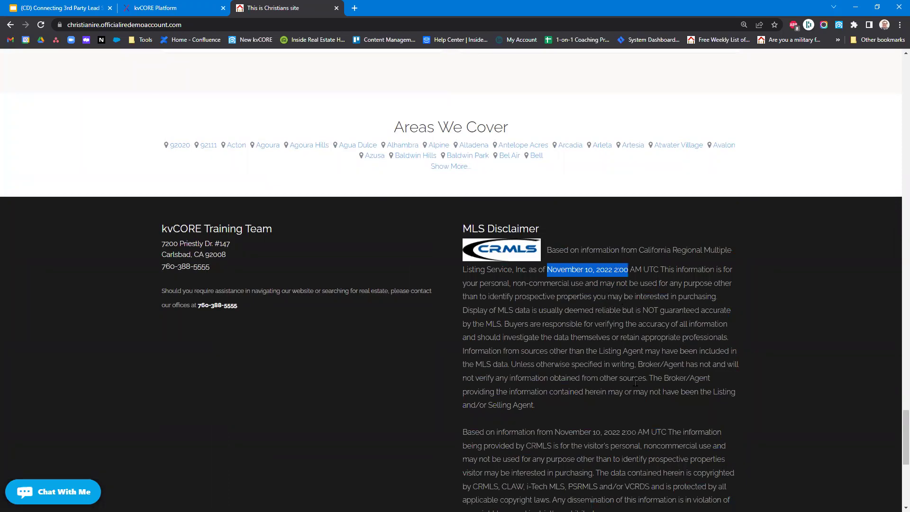
- Open the Carlsbad listing under Just Reduced and examine its property description, attributes and general features
scroll(635, 382, "up", 20)
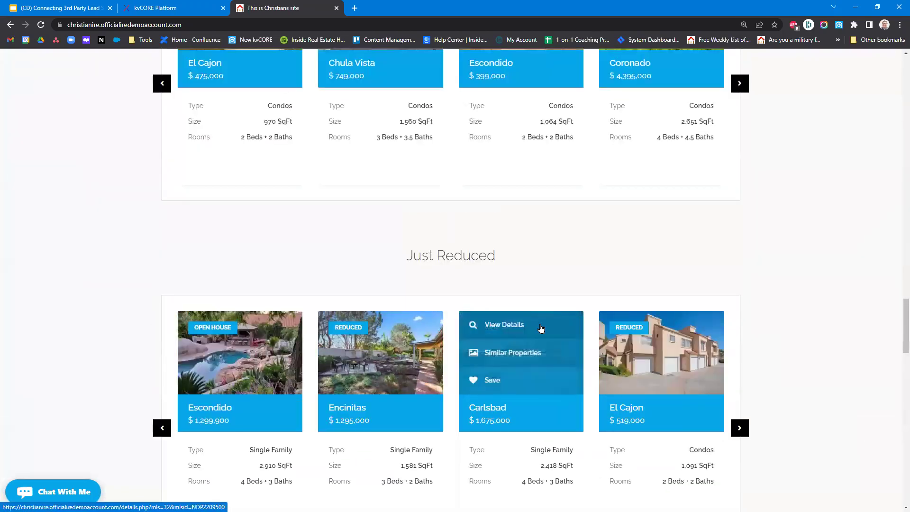
left_click(541, 328)
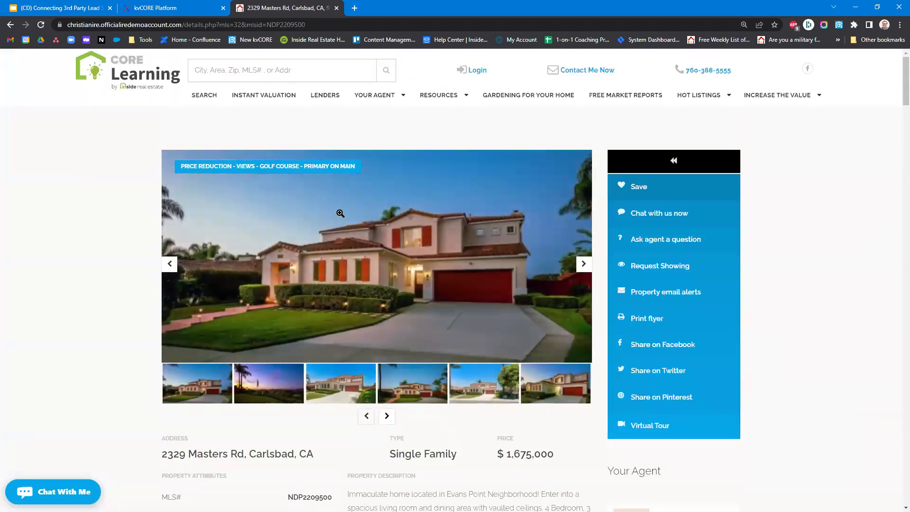
scroll(609, 206, "down", 4)
left_click_drag(348, 304, 568, 365)
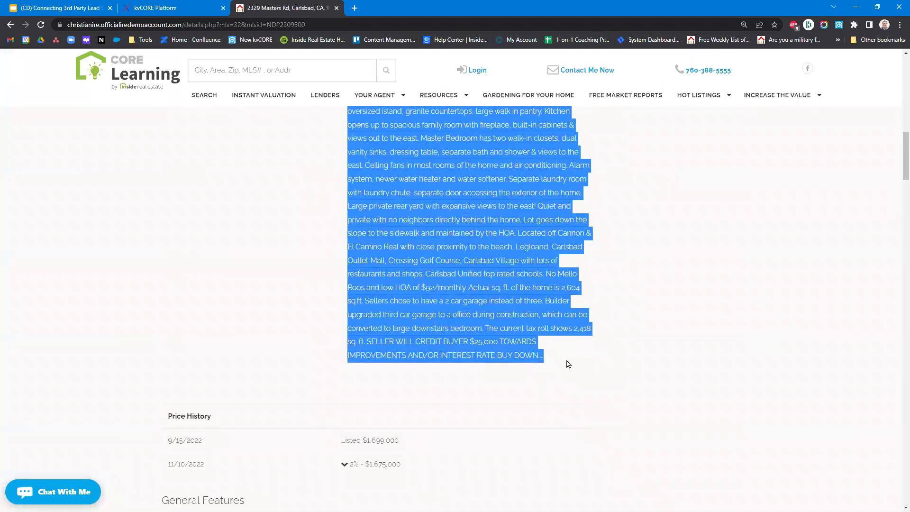
scroll(569, 364, "up", 3)
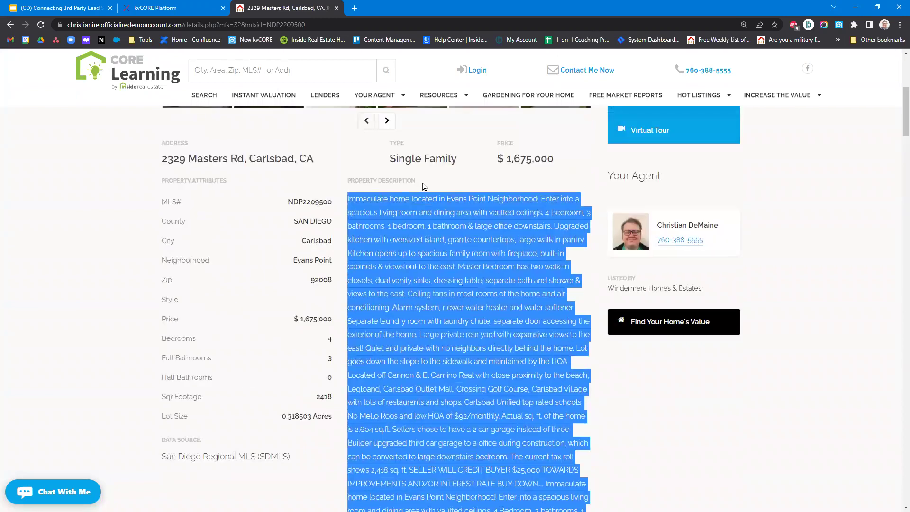
left_click_drag(291, 309, 341, 431)
scroll(373, 309, "down", 5)
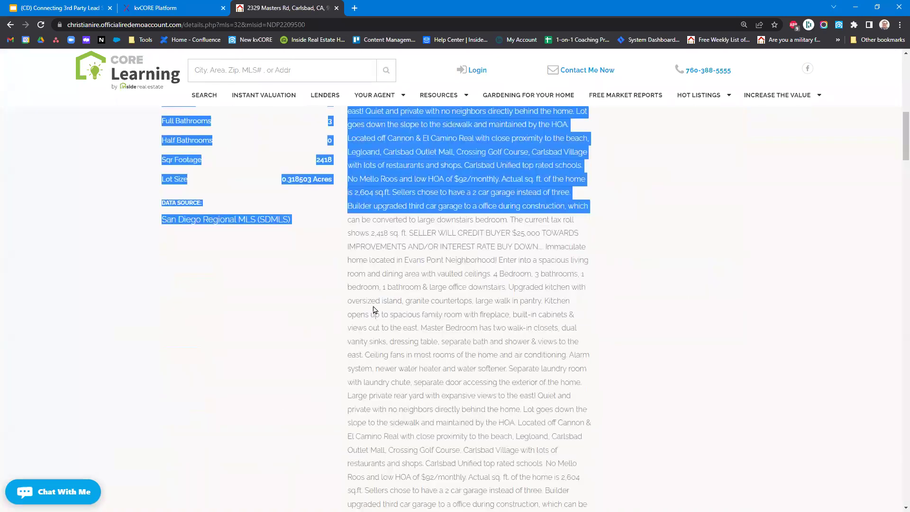
scroll(373, 309, "down", 10)
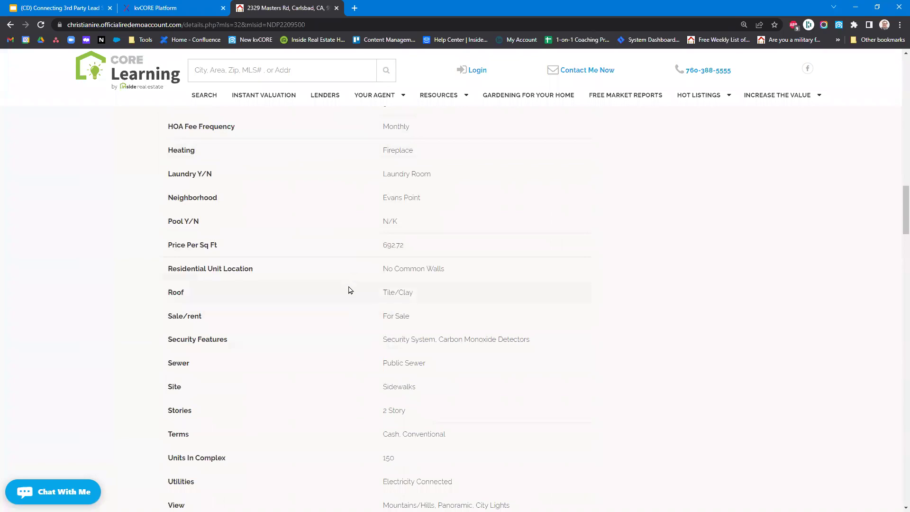
scroll(506, 360, "up", 10)
scroll(447, 360, "up", 5)
left_click(112, 408)
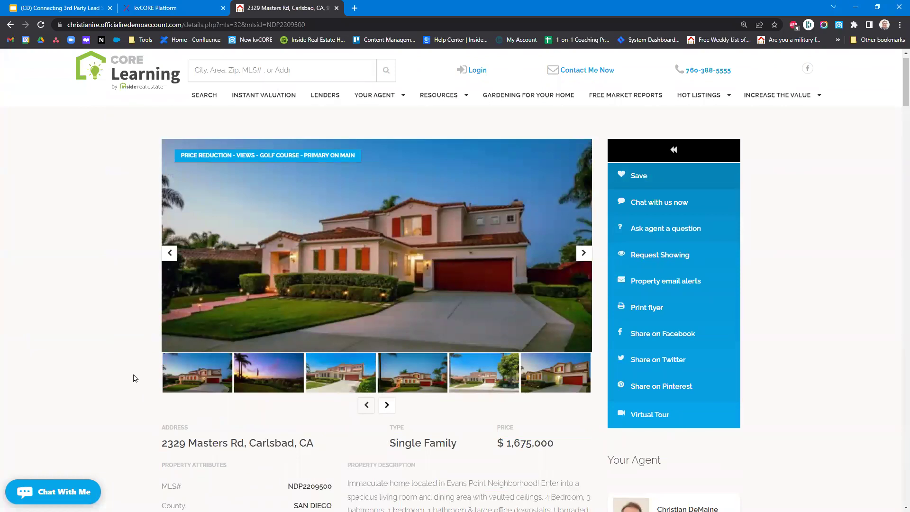
- Switch back to the kvCORE Marketing page and look over the available marketing tools and features
left_click(157, 8)
mouse_move(47, 213)
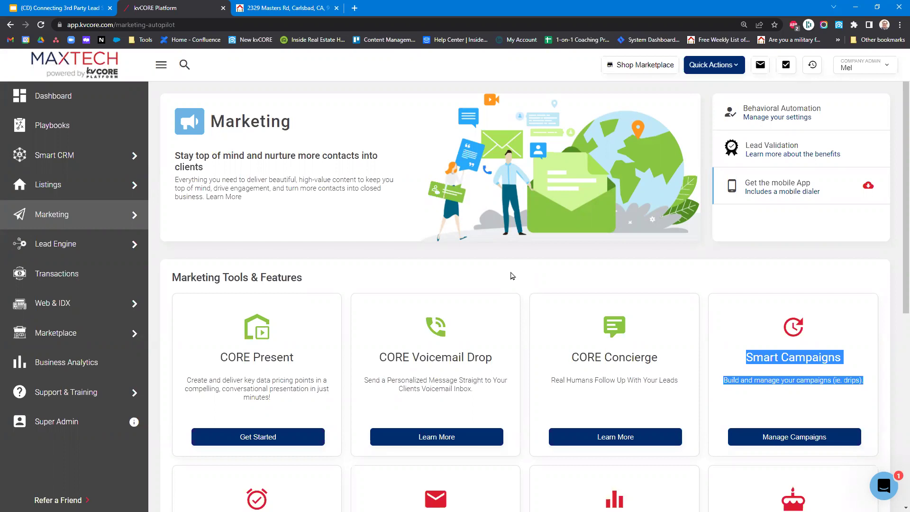
left_click(734, 318)
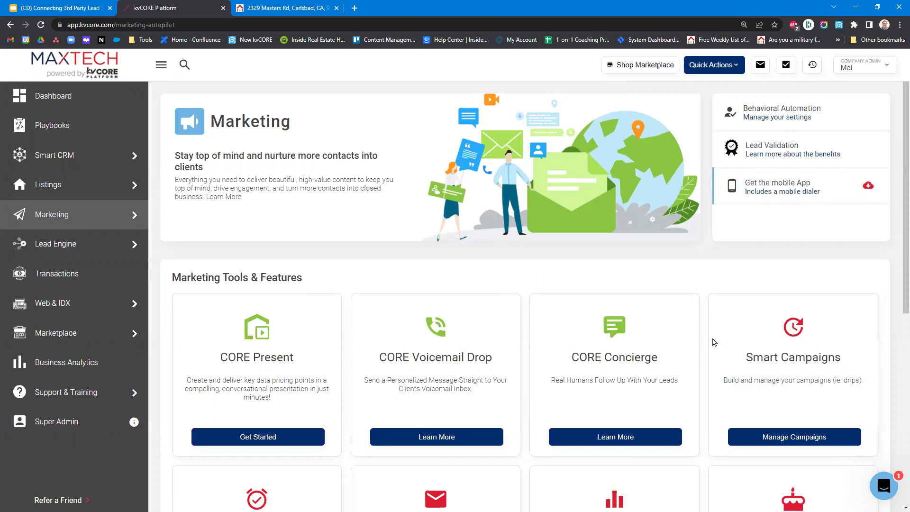
scroll(711, 370, "down", 3)
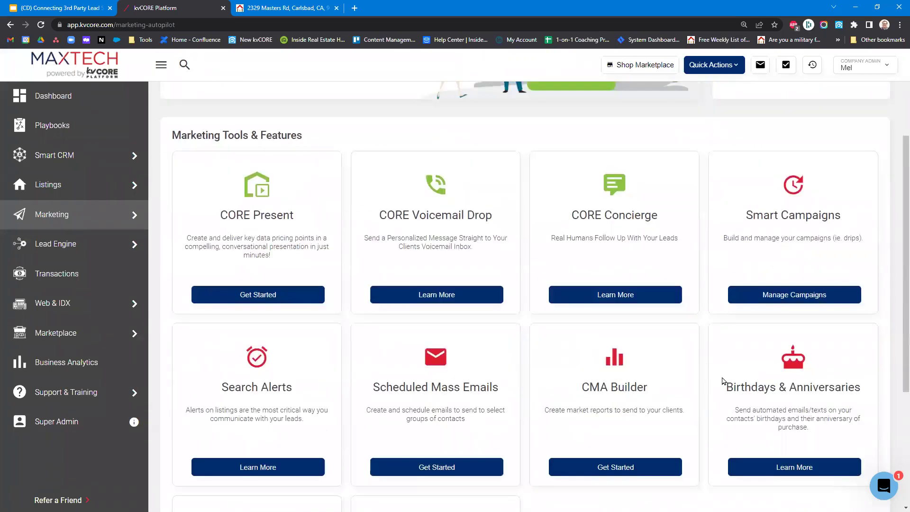
scroll(721, 382, "up", 3)
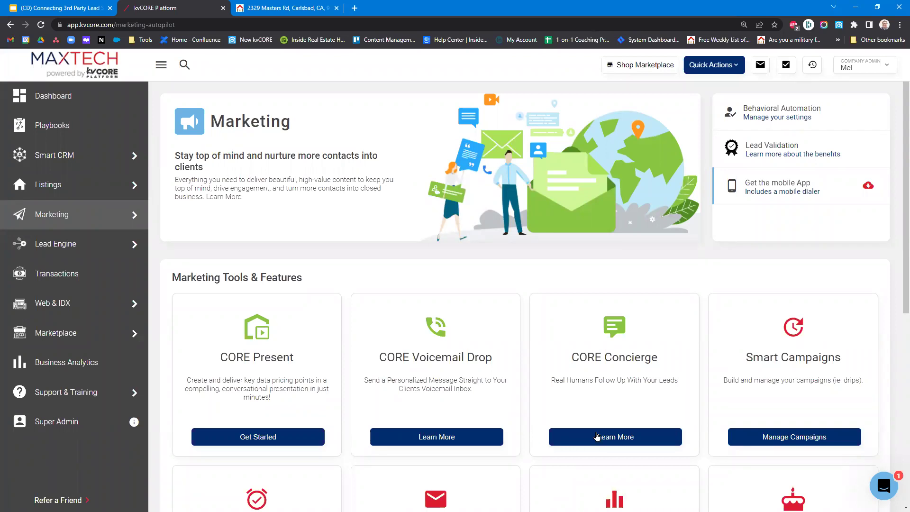
- Open Smart Campaigns management and examine the My Campaigns list, including the Default Active Buyer campaign's description and start condition
left_click(776, 440)
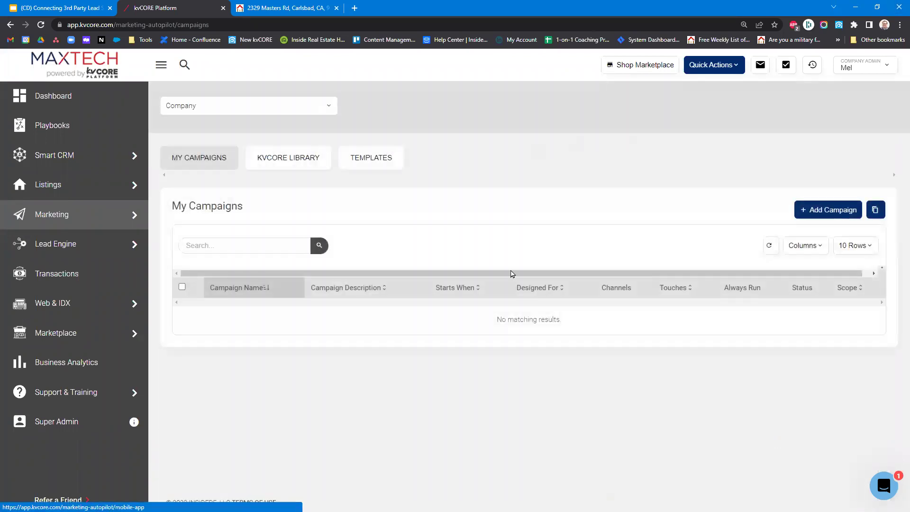
scroll(315, 275, "down", 1)
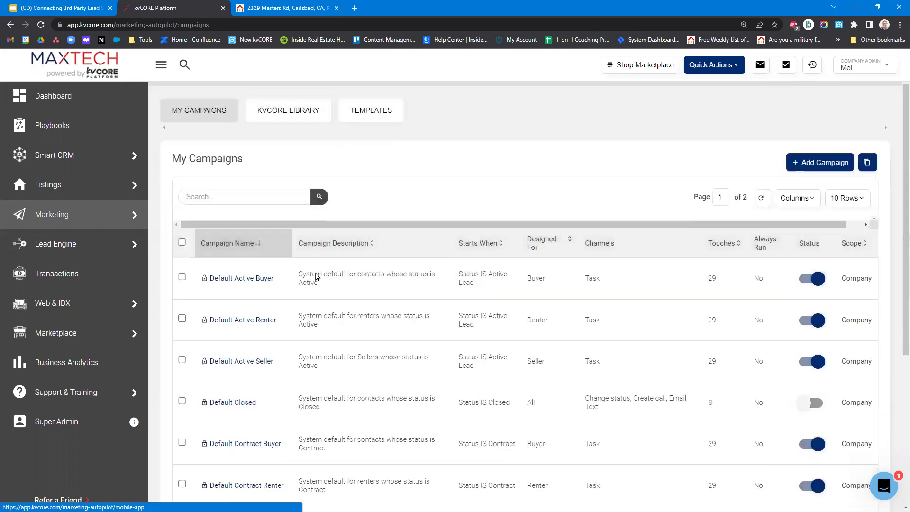
scroll(555, 321, "down", 3)
scroll(555, 322, "down", 3)
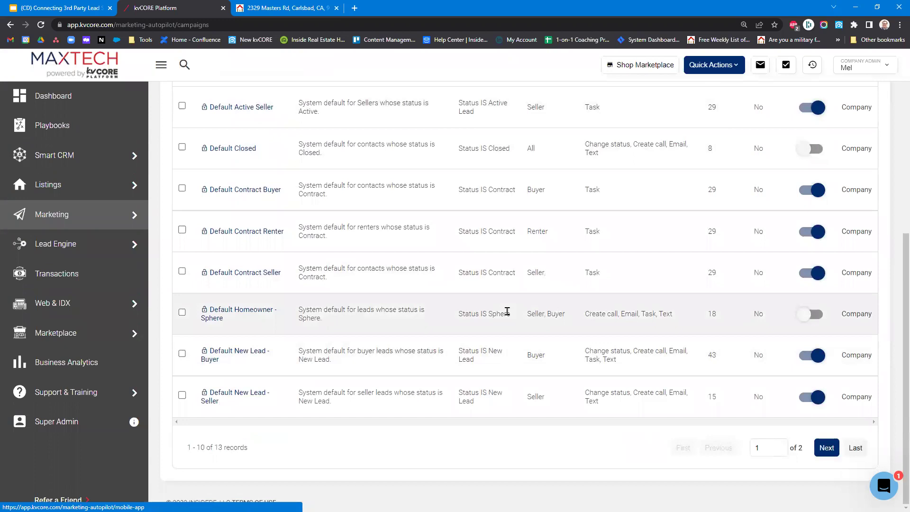
scroll(351, 197, "up", 5)
left_click_drag(334, 273, 209, 274)
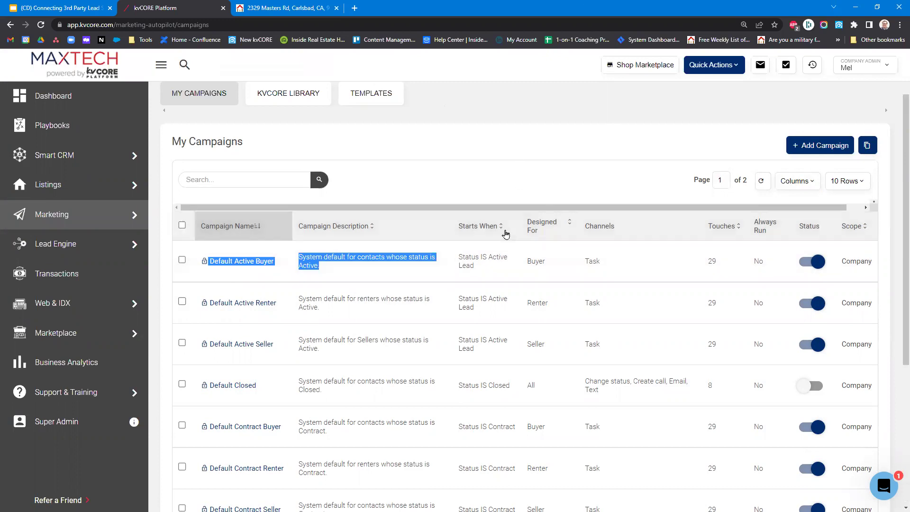
left_click(492, 261)
left_click(474, 227)
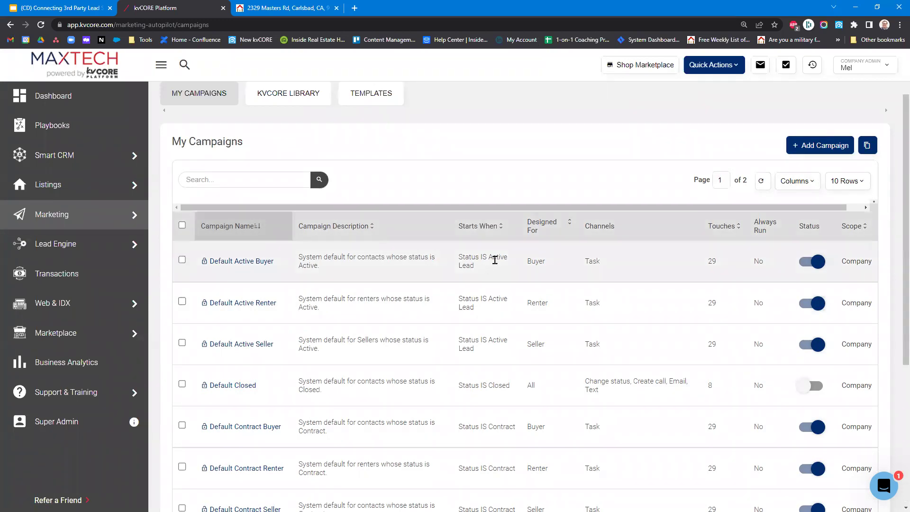
- Check the Default Active Buyer campaign's start condition, and look over the Smart CRM contact list in a separate browser tab
triple_click(460, 260)
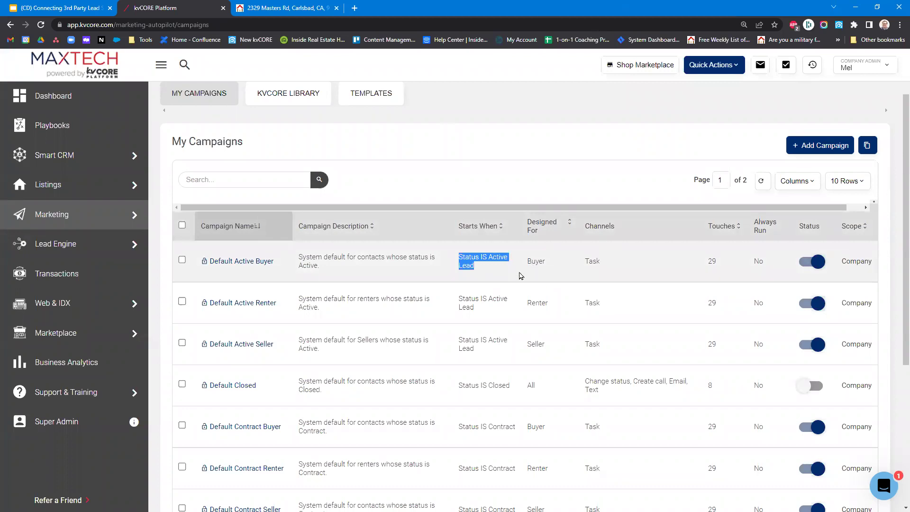
middle_click(101, 163)
left_click(275, 8)
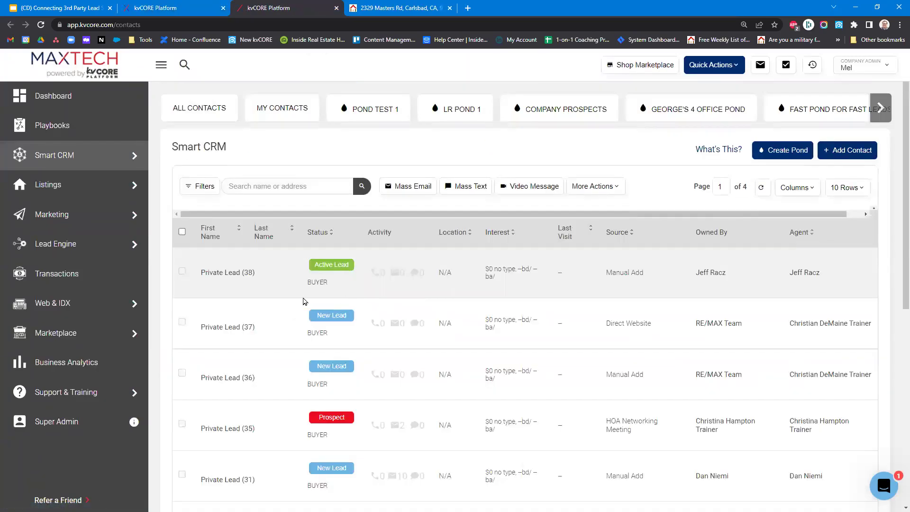
scroll(299, 305, "down", 4)
scroll(299, 305, "down", 3)
scroll(239, 301, "up", 10)
- Filter the Smart CRM contacts by Contact Owner Company and open the Prospect contact's record to view the Client Journey
left_click(200, 187)
scroll(237, 332, "down", 2)
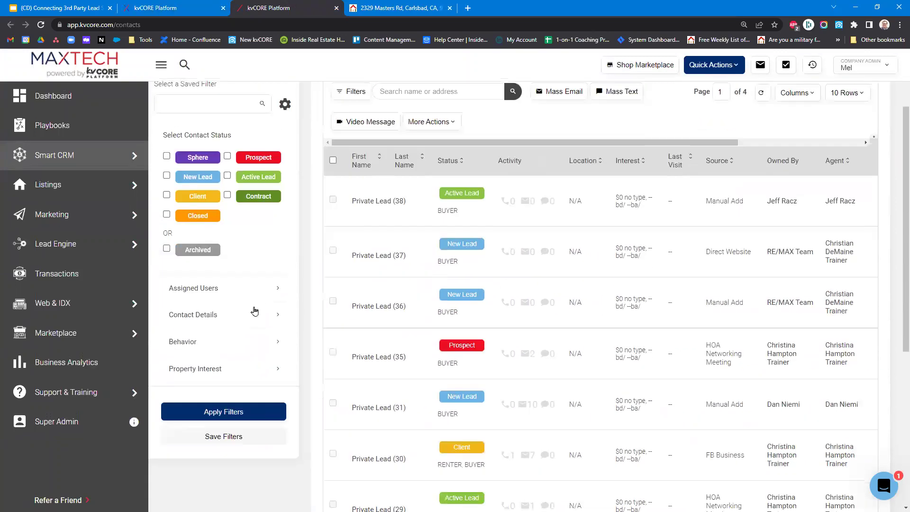
left_click(253, 291)
left_click(212, 410)
left_click(192, 462)
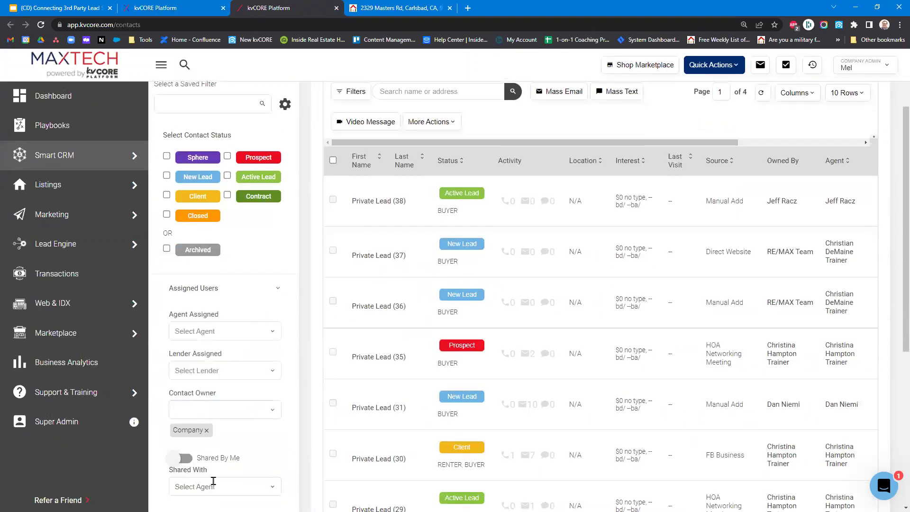
scroll(227, 389, "down", 5)
left_click(232, 386)
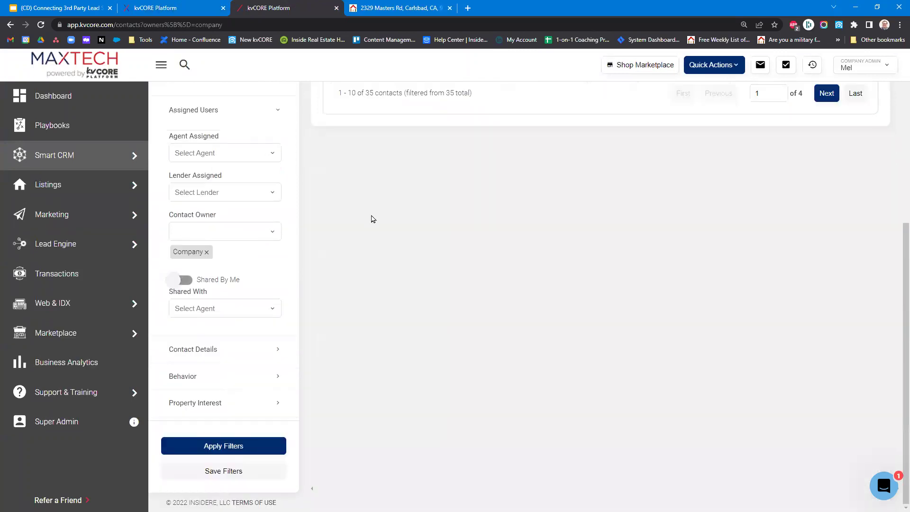
scroll(502, 295, "up", 4)
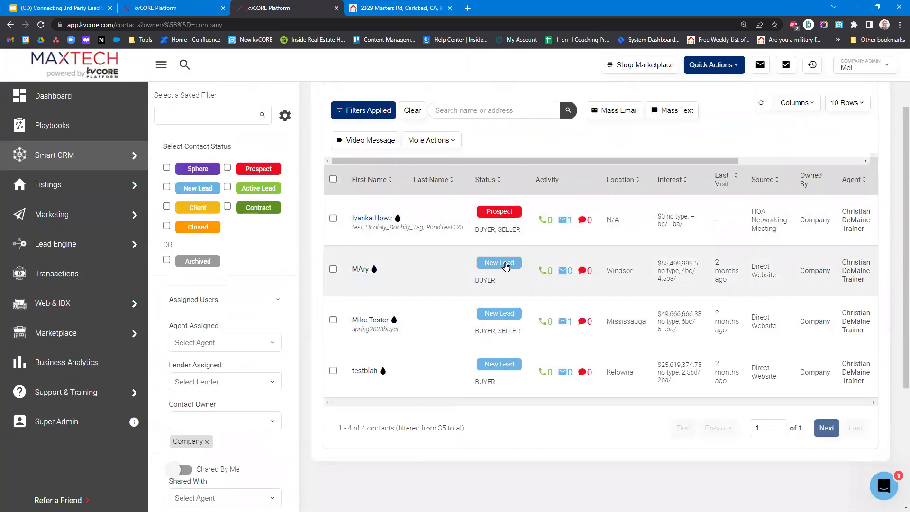
left_click(377, 222)
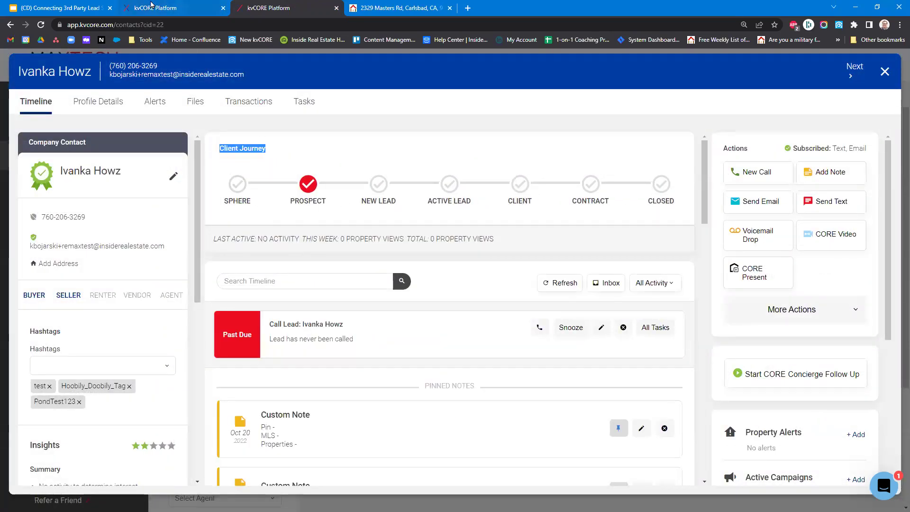
- Return to the My Campaigns list and examine the start conditions of the Contract, Sphere and New Lead default campaigns
left_click(168, 9)
left_click(540, 140)
scroll(498, 317, "down", 4)
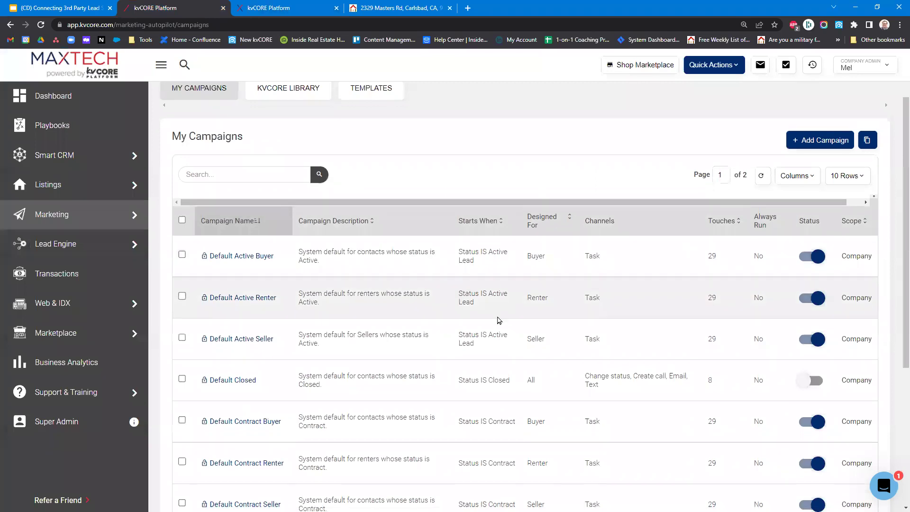
scroll(498, 317, "down", 1)
left_click_drag(517, 278, 490, 273)
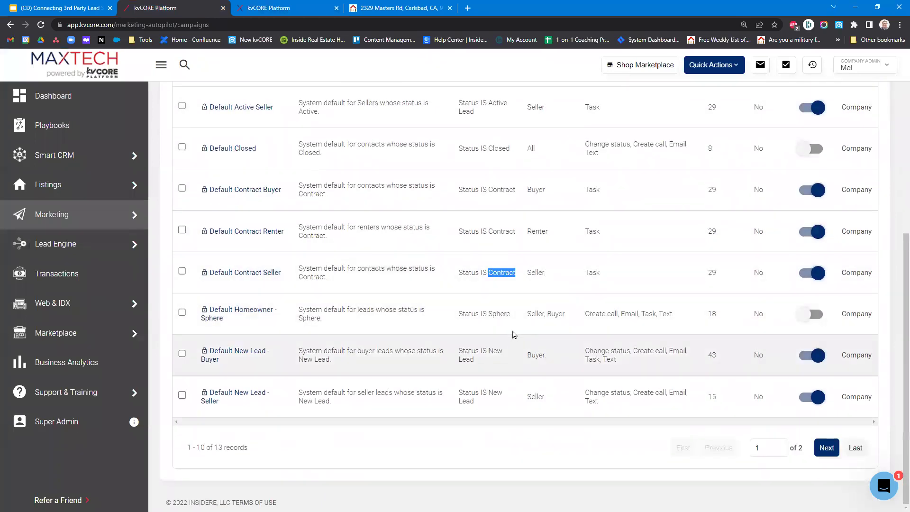
left_click_drag(511, 315, 489, 317)
left_click_drag(512, 358, 459, 350)
left_click(488, 366)
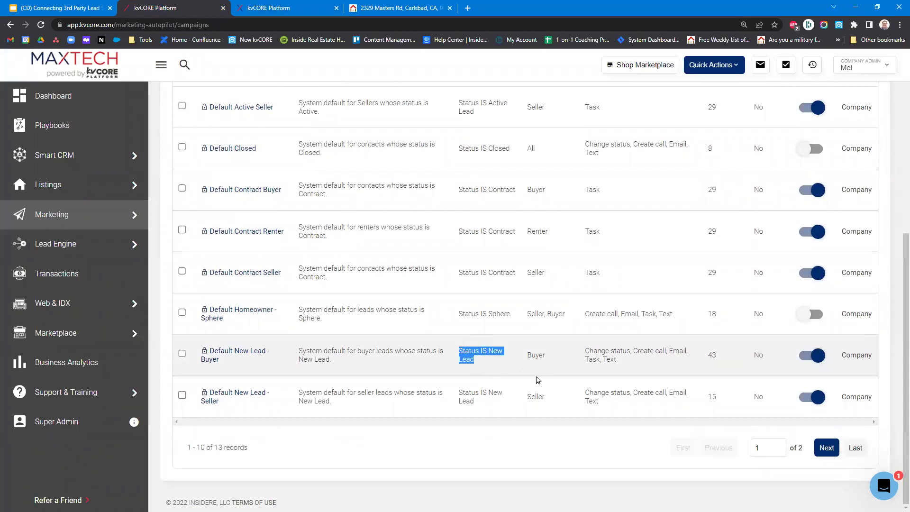
- Examine which contact types the default campaigns are designed for, and recheck the Default Active Buyer campaign's start condition
scroll(490, 314, "up", 6)
scroll(490, 314, "up", 1)
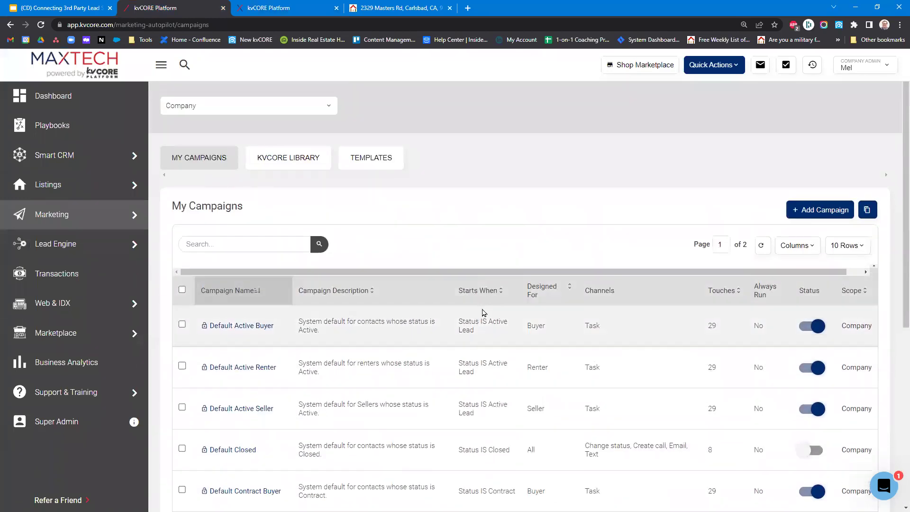
scroll(494, 246, "down", 2)
left_click_drag(550, 236, 526, 236)
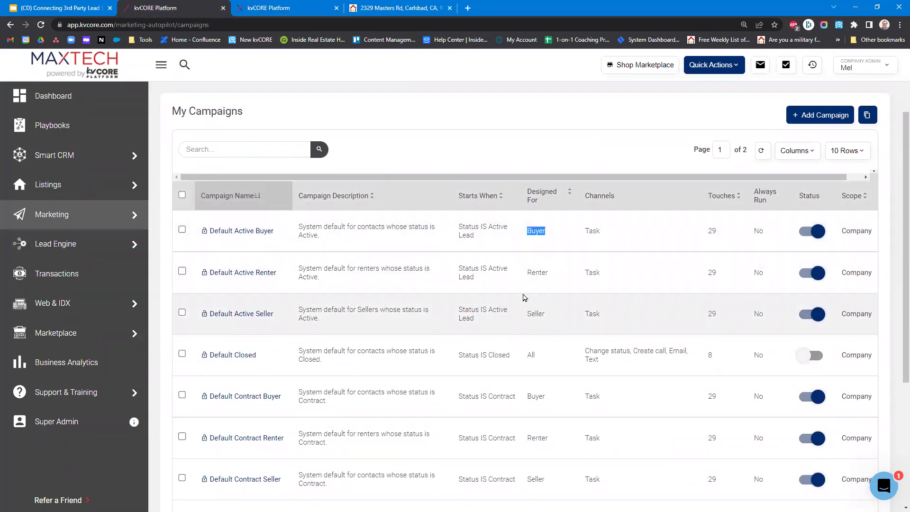
scroll(524, 298, "down", 4)
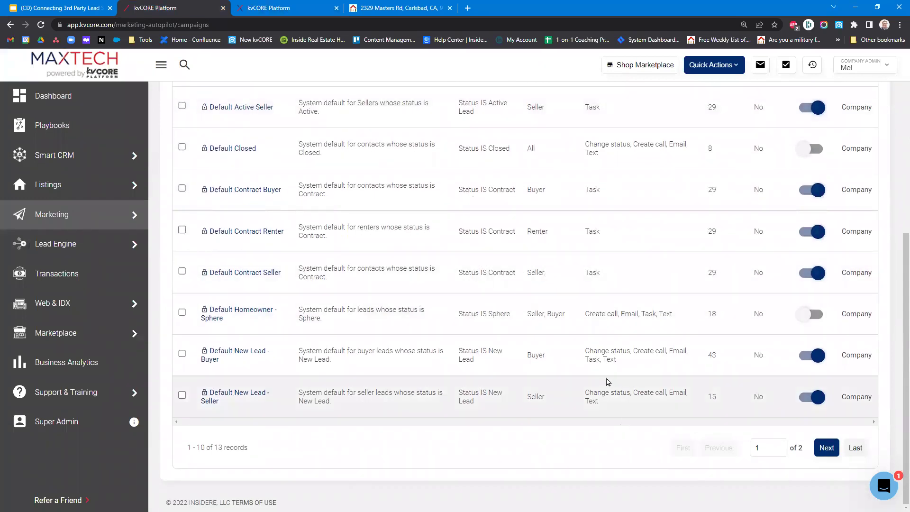
scroll(609, 382, "up", 6)
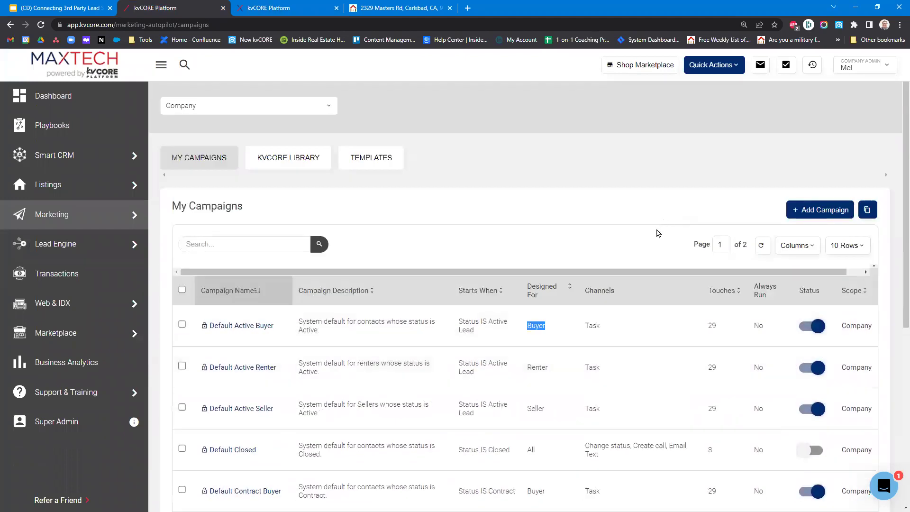
left_click_drag(475, 332, 460, 322)
- Start adding a new campaign and look over the Lead is New, Contact is Transferred and Hashtag is start options
left_click(817, 212)
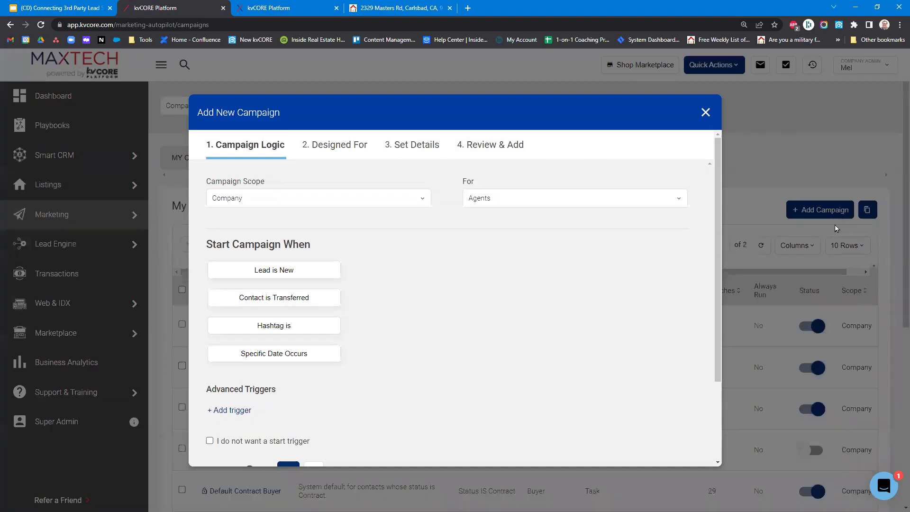
left_click(321, 271)
left_click(419, 265)
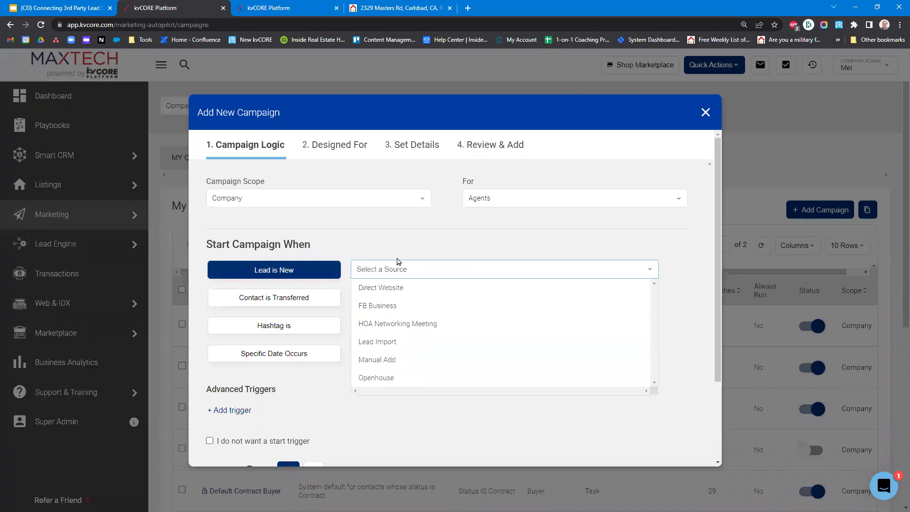
left_click(314, 306)
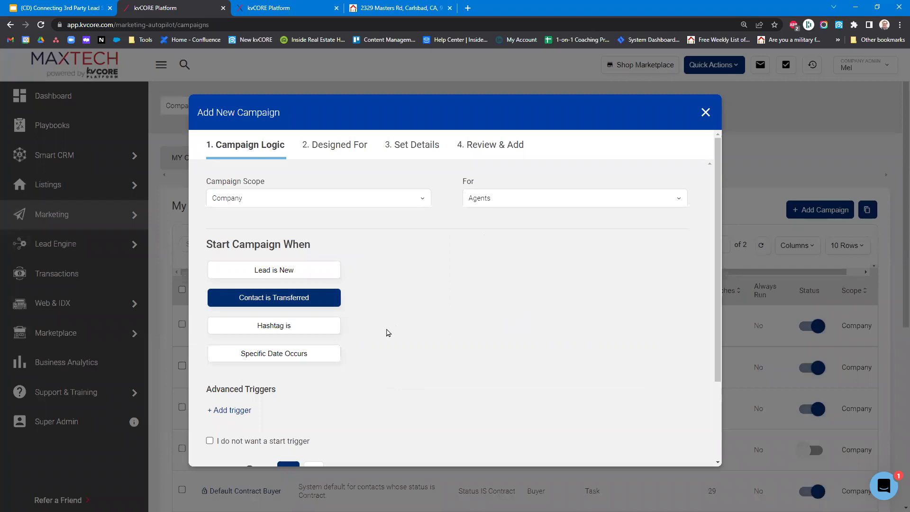
left_click(311, 333)
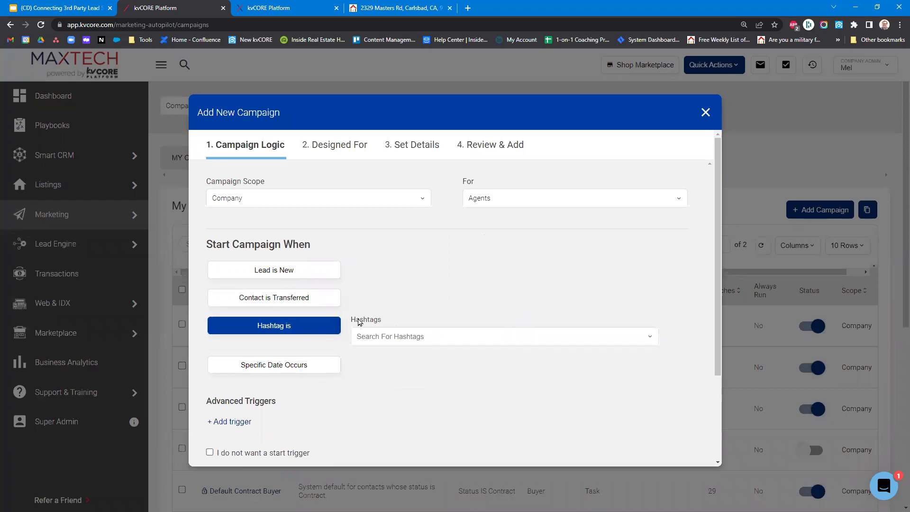
left_click_drag(395, 323, 351, 325)
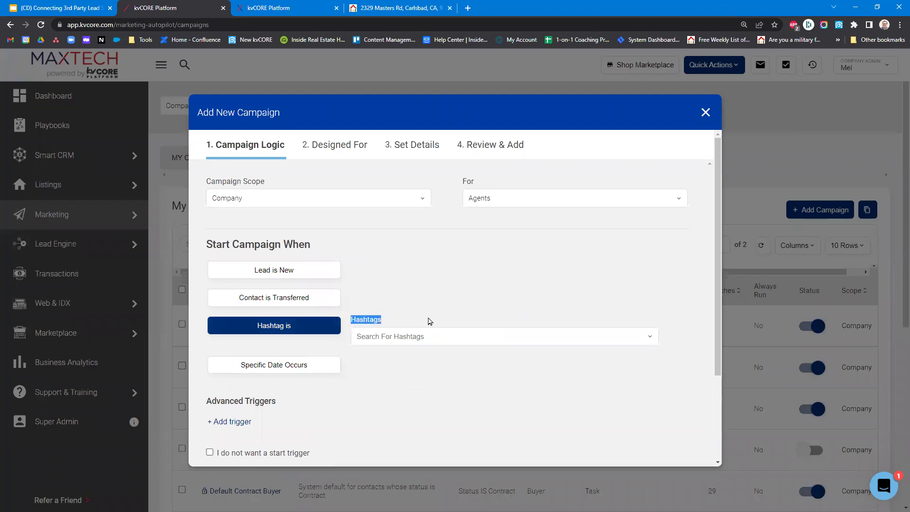
- Examine the Hashtags section in the open contact's record and return to the new campaign's start options
left_click(283, 6)
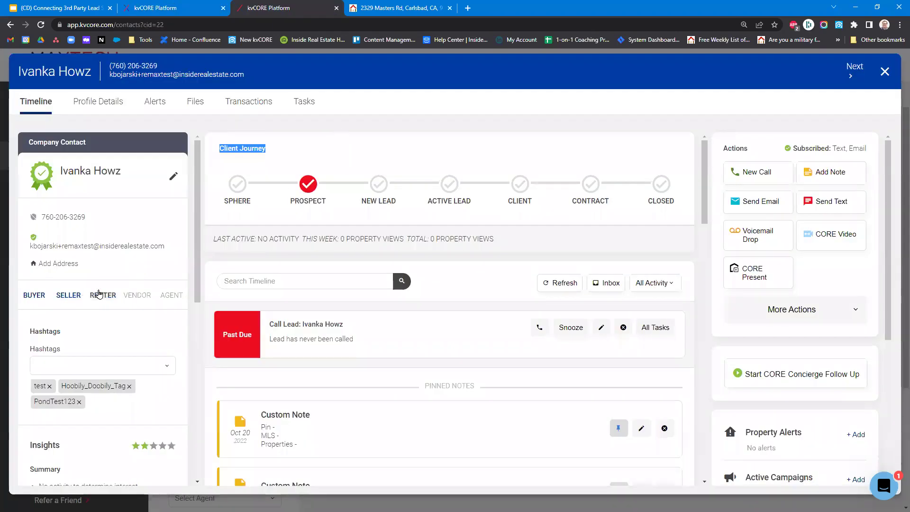
left_click_drag(66, 332, 29, 332)
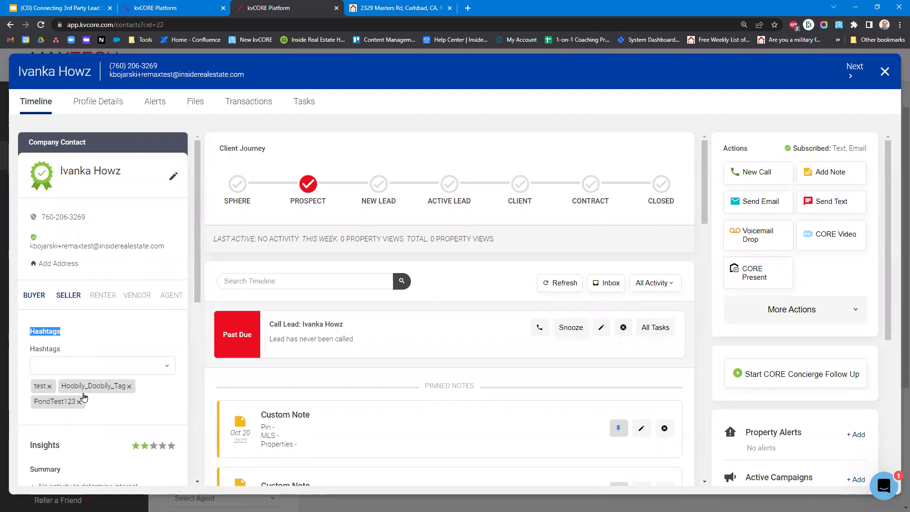
left_click(161, 6)
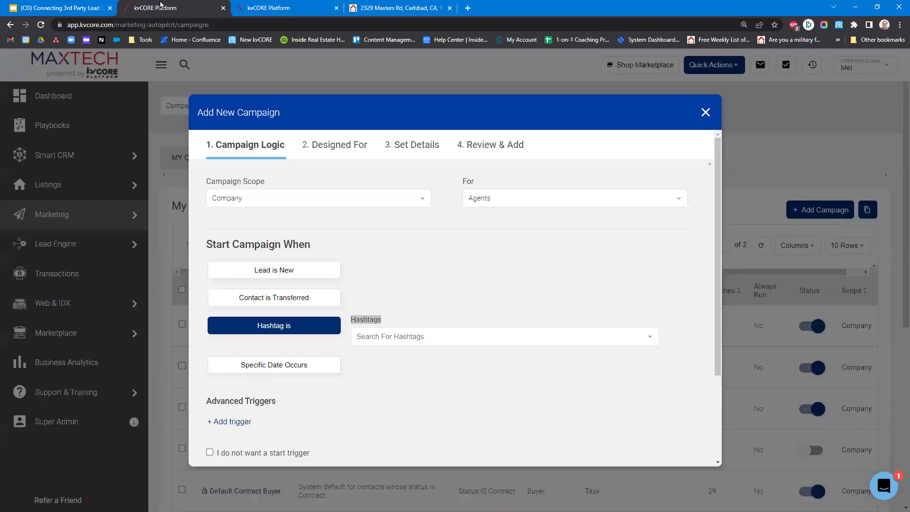
- Set the new campaign to start when a Specific Date occurs, using 11/15/2022 as the date
left_click(337, 302)
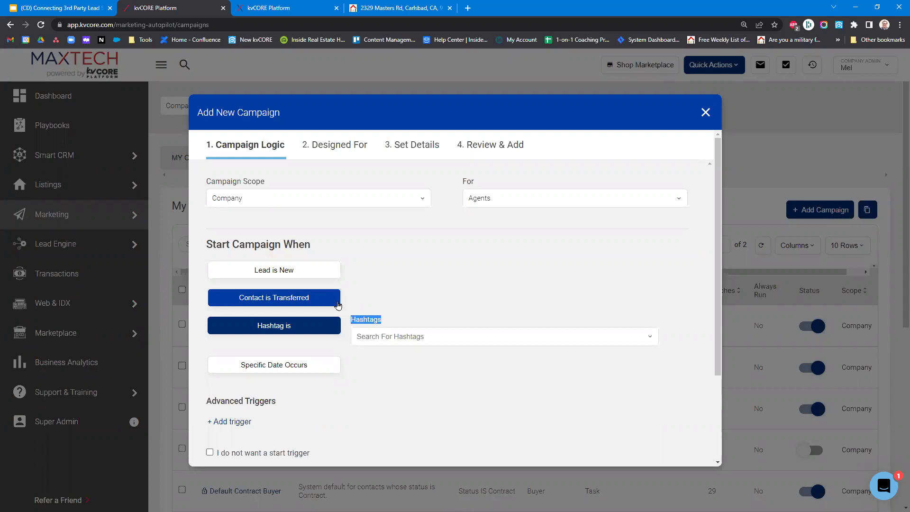
left_click(275, 370)
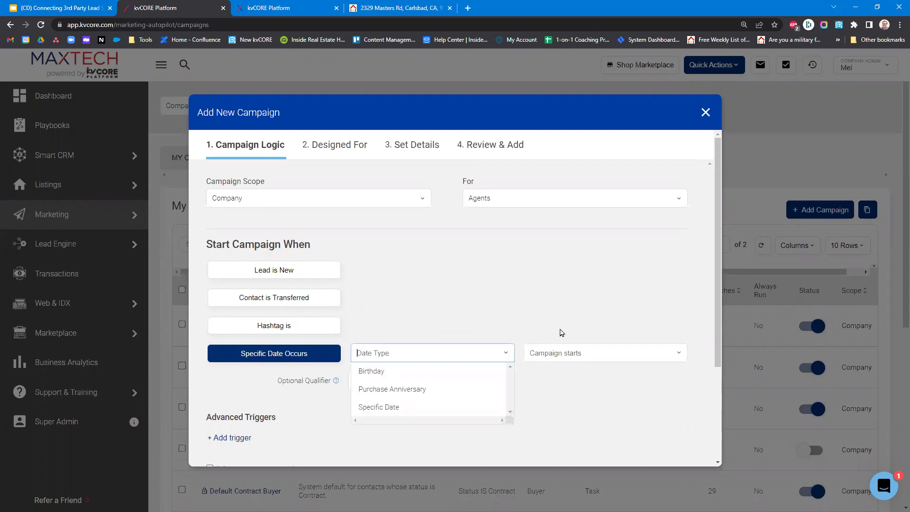
scroll(561, 331, "down", 3)
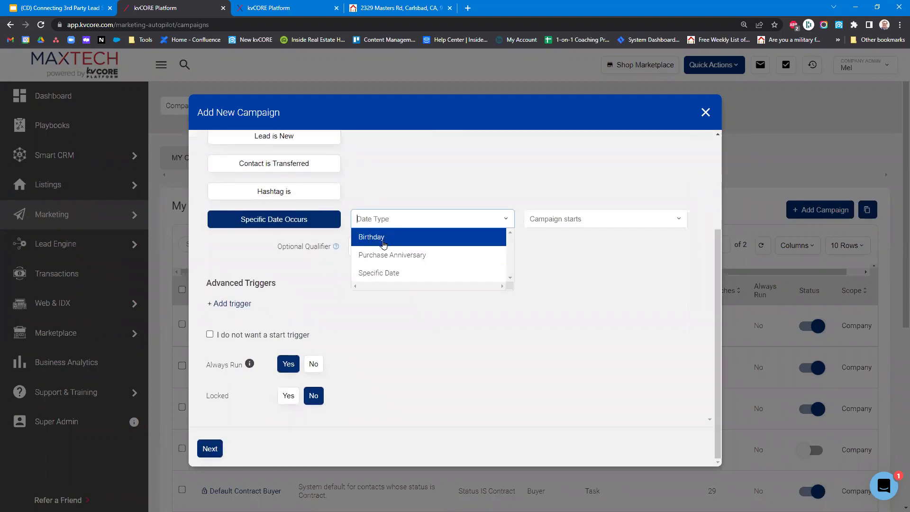
left_click(407, 273)
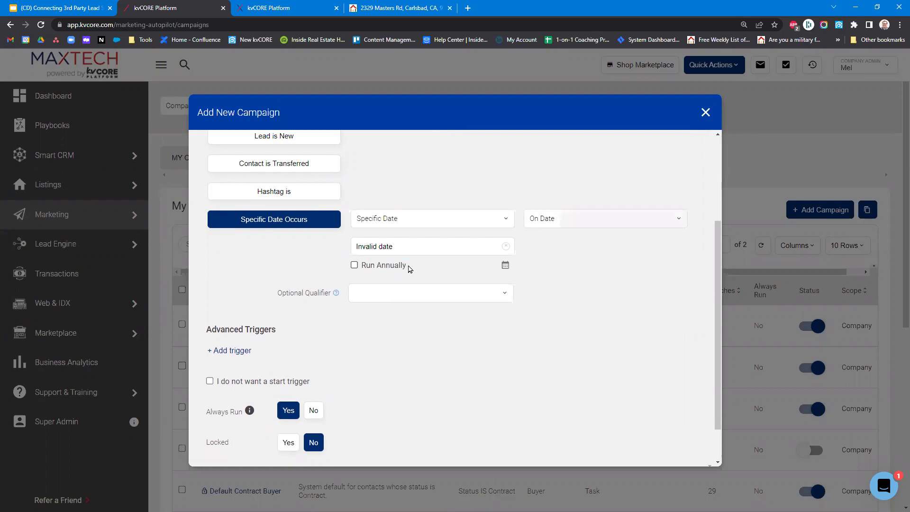
left_click(416, 249)
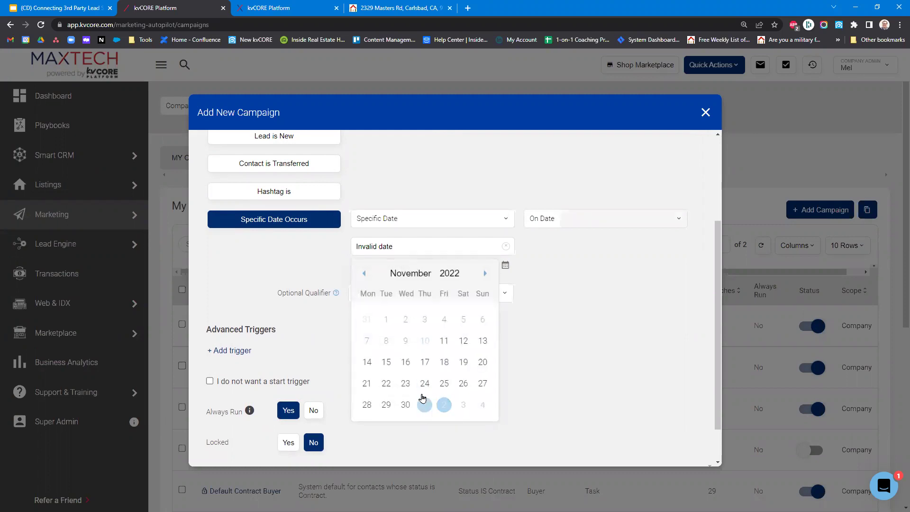
left_click(387, 361)
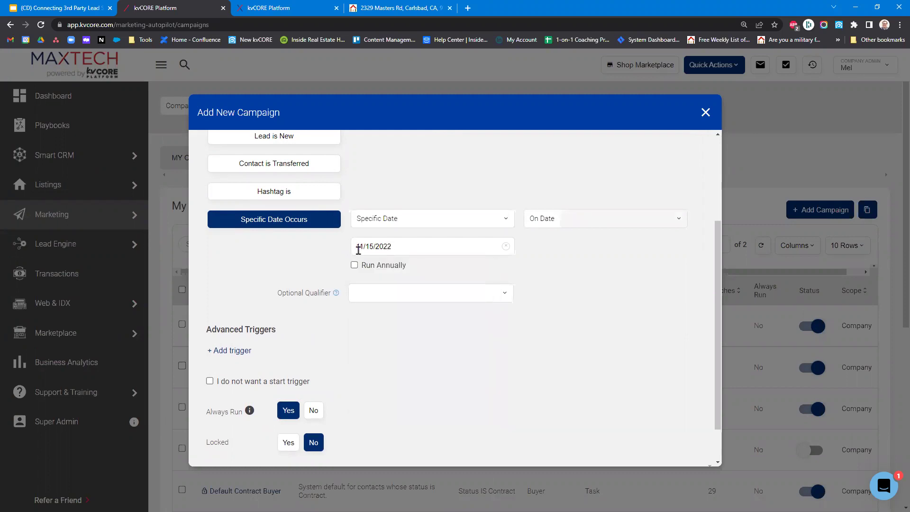
- Change the campaign's start date to 12/13/2022 and close the new campaign without adding it
left_click(402, 246)
left_click(484, 274)
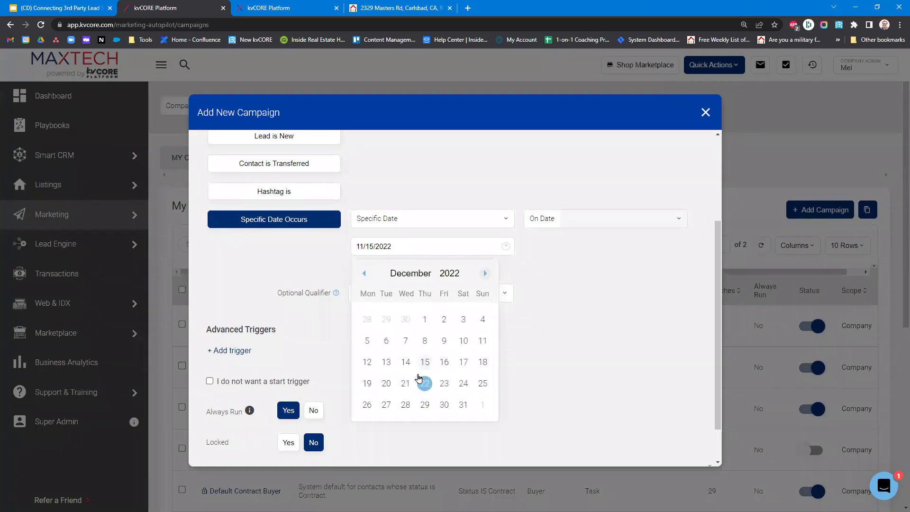
left_click(387, 363)
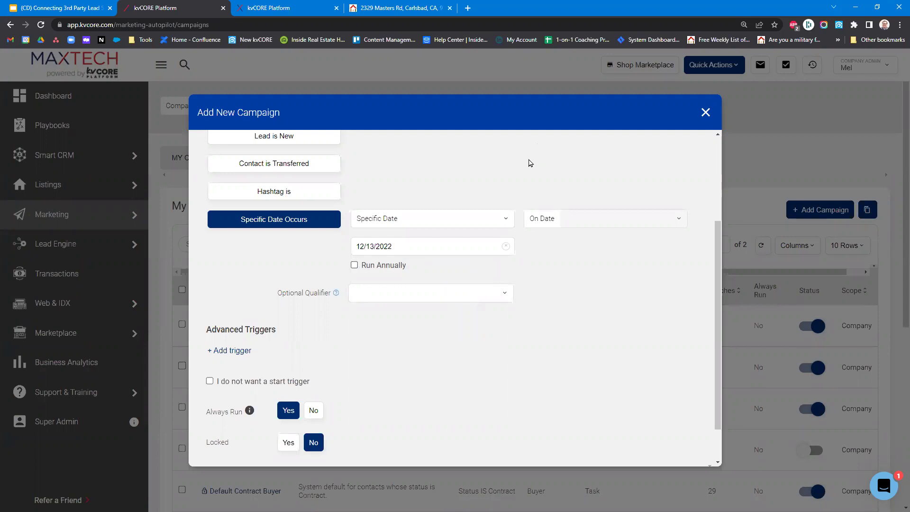
left_click(706, 112)
left_click(438, 276)
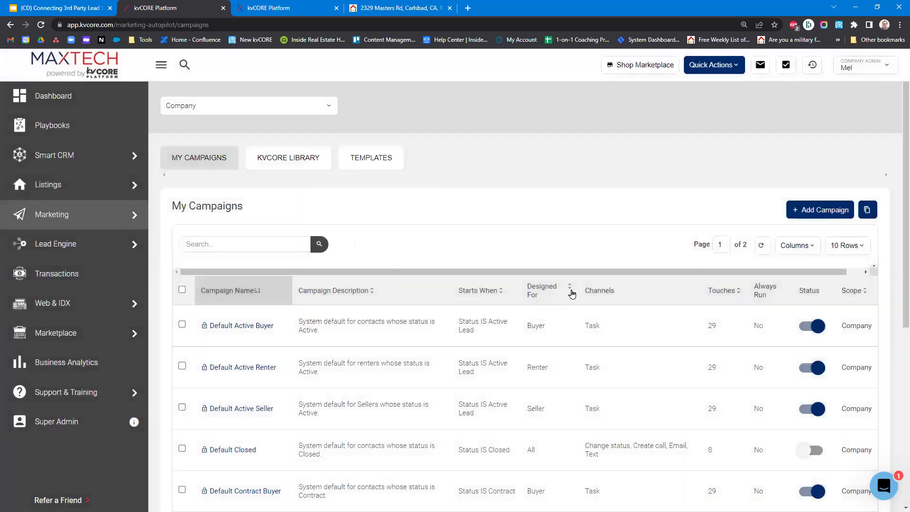
- Examine the Channels used by the default campaigns and open the Default New Lead - Buyer campaign's actions
left_click_drag(612, 291, 585, 293)
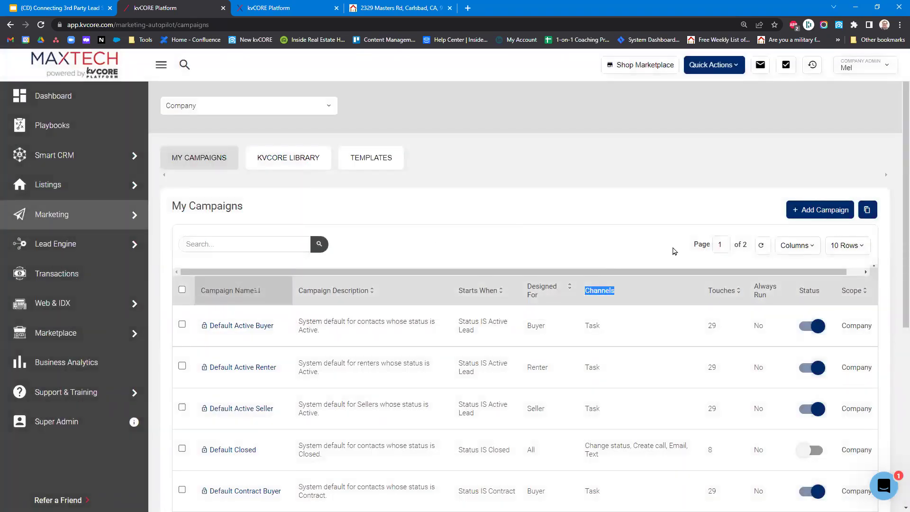
scroll(646, 282, "down", 4)
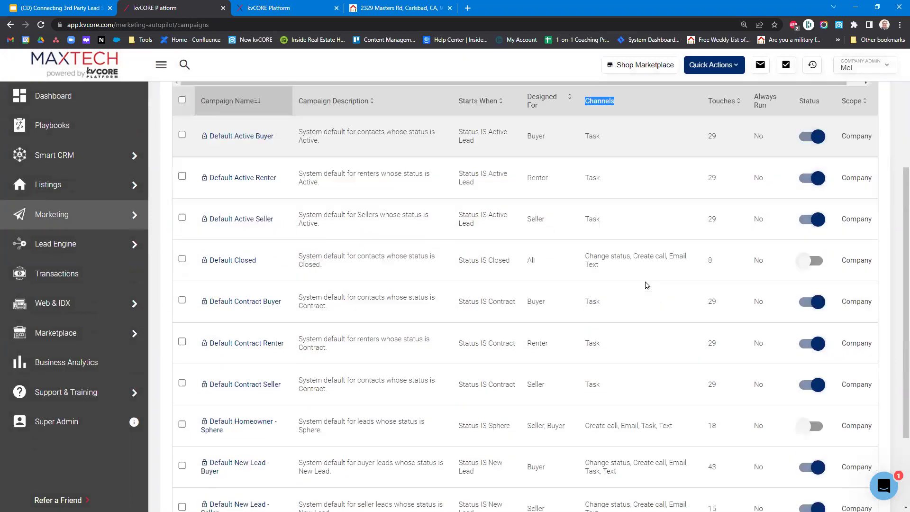
scroll(635, 276, "down", 2)
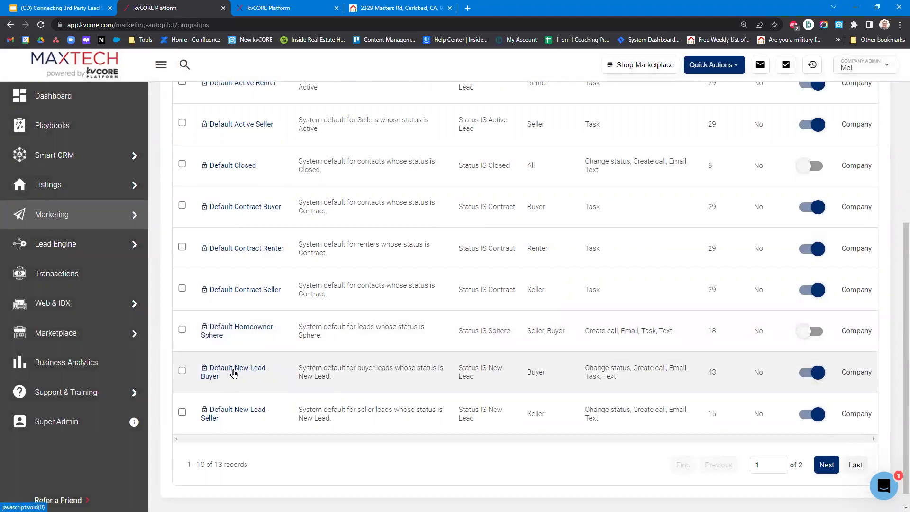
left_click(237, 372)
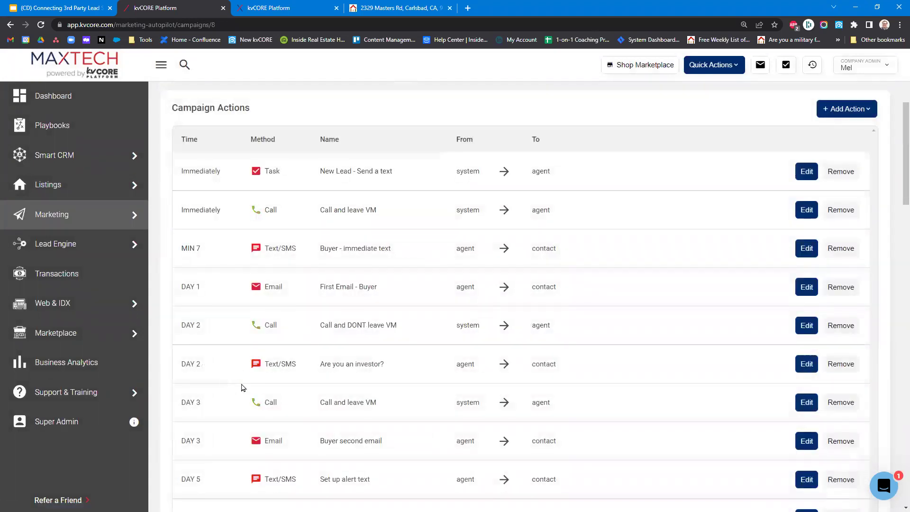
- Examine the Task and Call actions scheduled Immediately in the Default New Lead - Buyer campaign, including their sender and recipient
left_click_drag(183, 264, 604, 310)
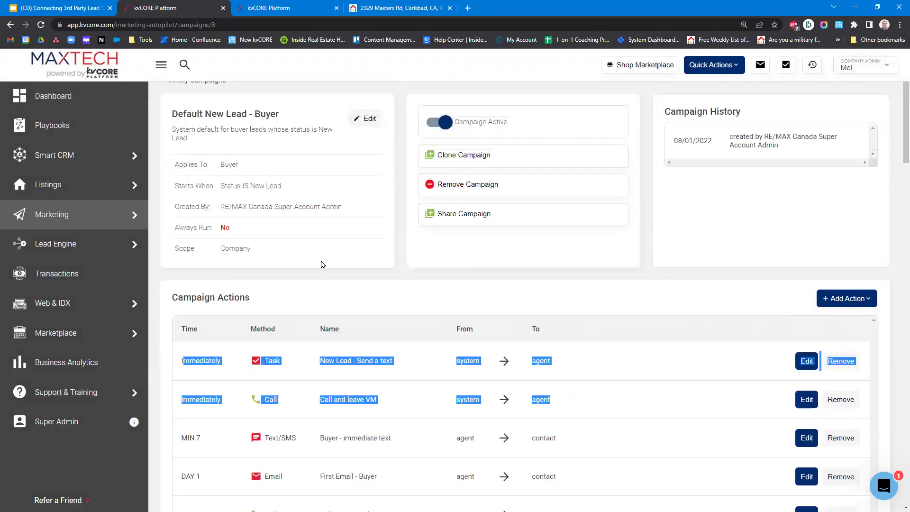
left_click(545, 289)
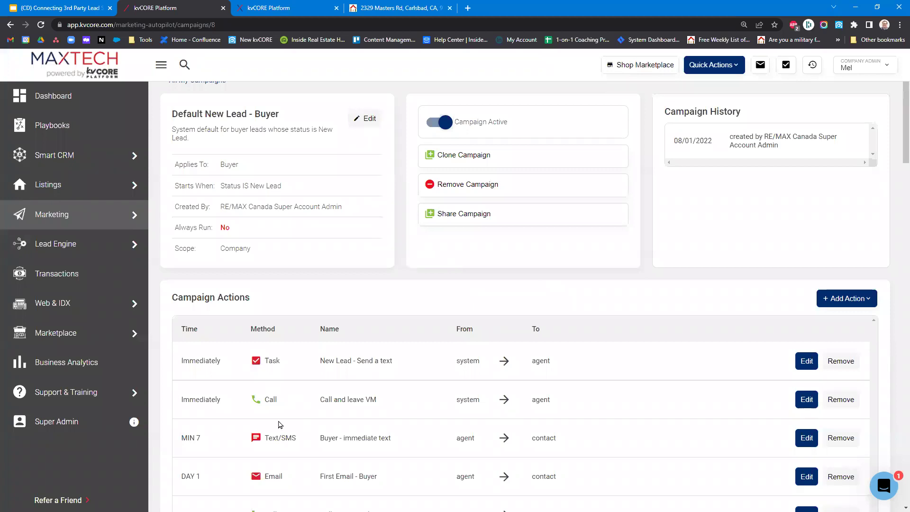
left_click_drag(275, 400, 181, 357)
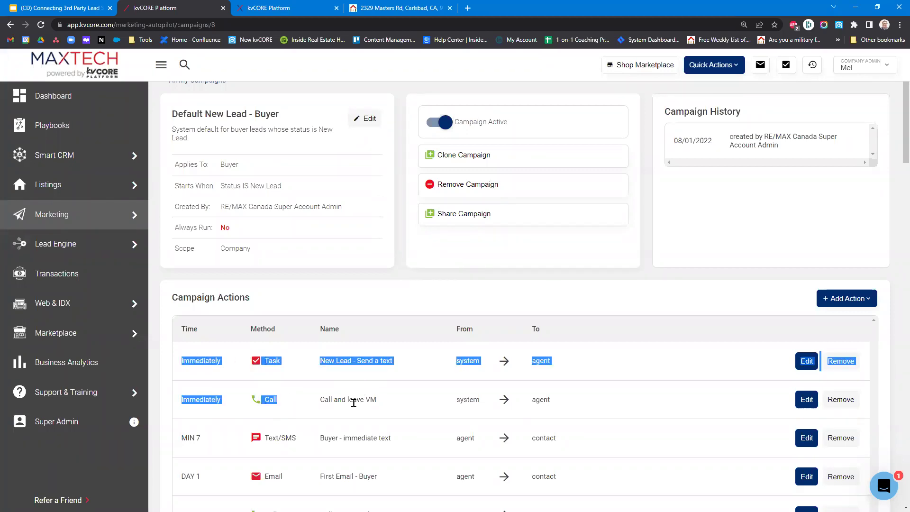
double_click(463, 398)
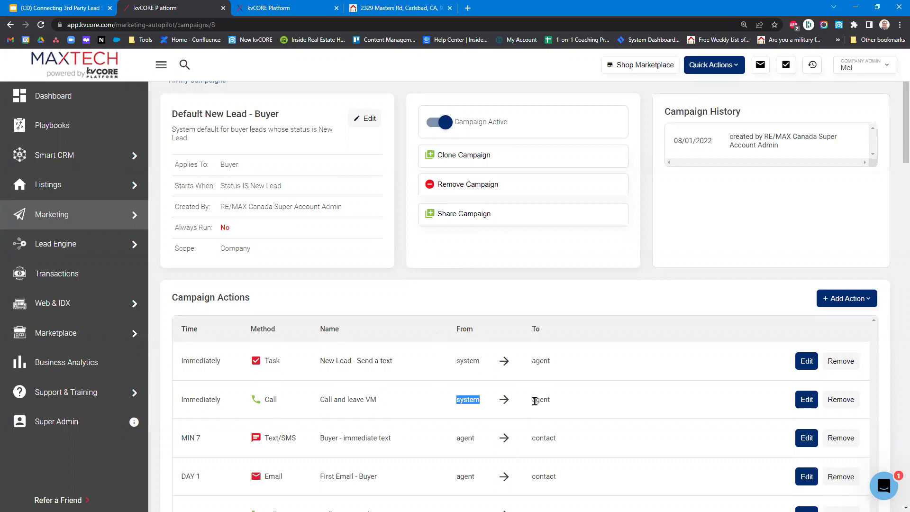
- Examine the Day 1 First Email - Buyer action, including who it comes from and who receives it
scroll(482, 426, "down", 3)
left_click(321, 336)
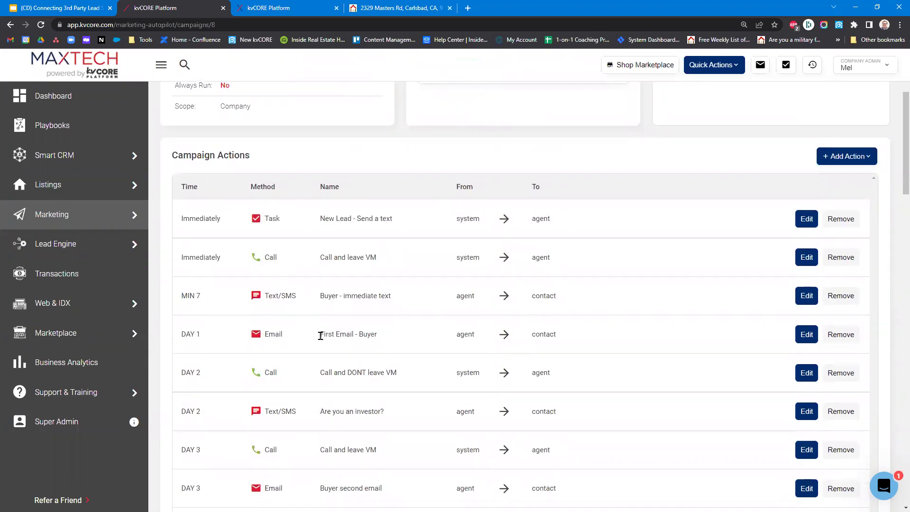
left_click_drag(321, 336, 406, 332)
double_click(464, 334)
double_click(545, 336)
scroll(514, 321, "down", 3)
scroll(179, 248, "up", 1)
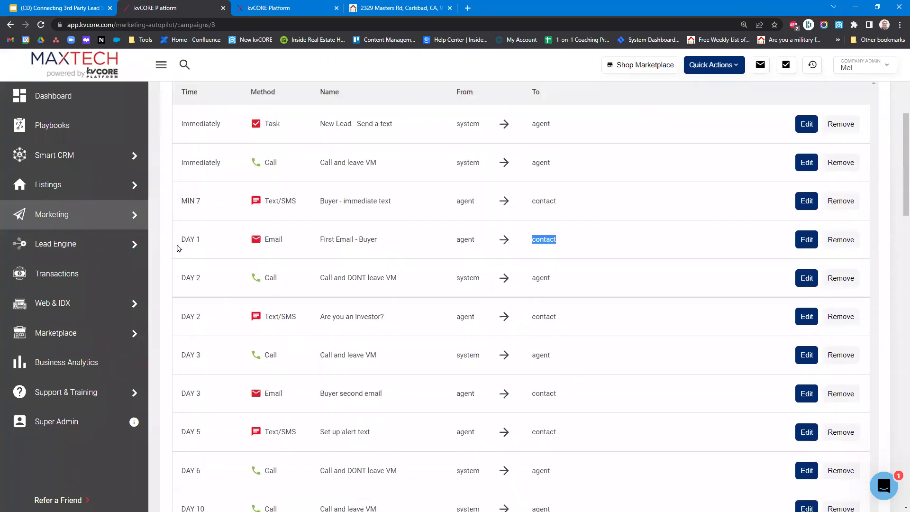
- Review the timing of the campaign's actions from its first days through its final Day 710 and Day 720 entries
left_click_drag(212, 331, 182, 204)
scroll(226, 269, "down", 1)
scroll(226, 272, "down", 20)
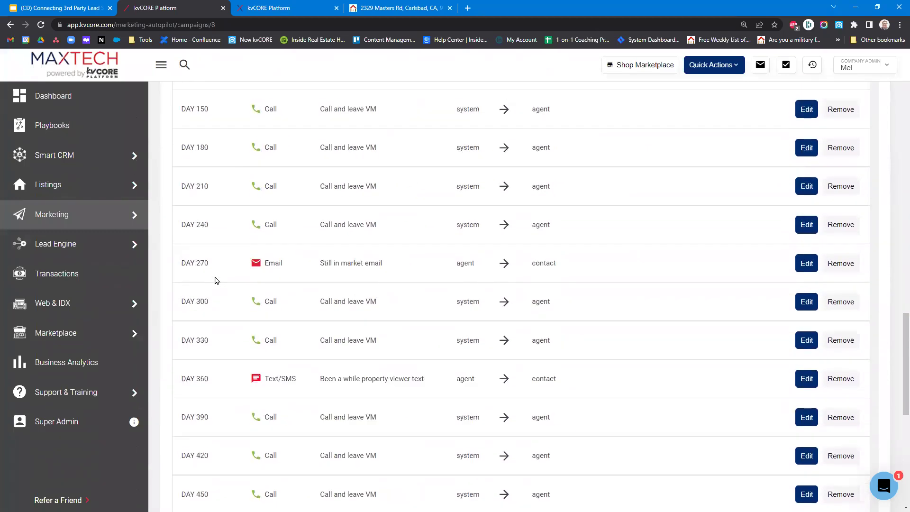
scroll(214, 280, "down", 9)
left_click_drag(233, 453, 260, 439)
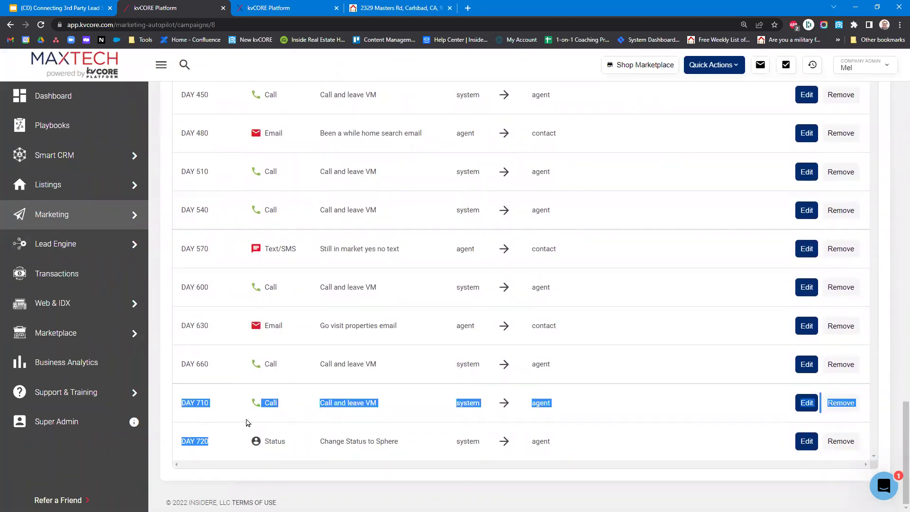
scroll(498, 411, "up", 7)
scroll(500, 410, "up", 20)
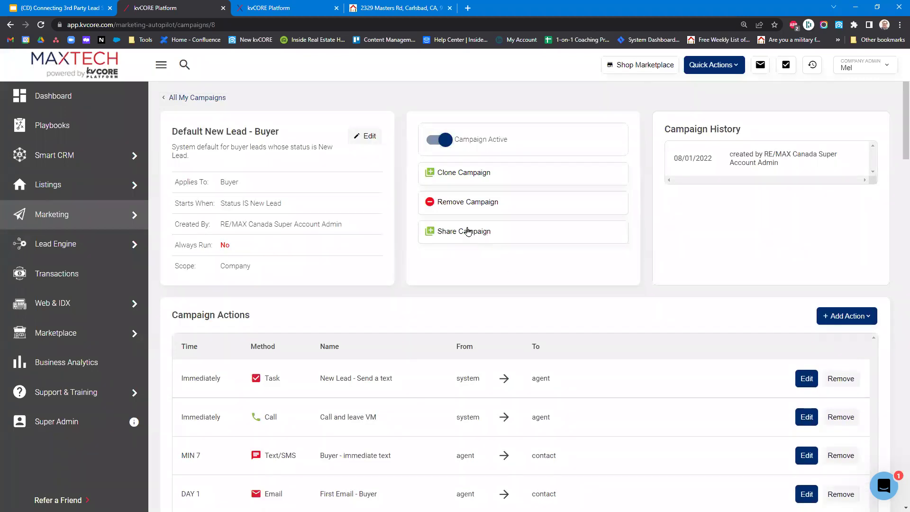
- Return to the list of all campaigns and examine the Status column of the default campaigns
left_click(203, 98)
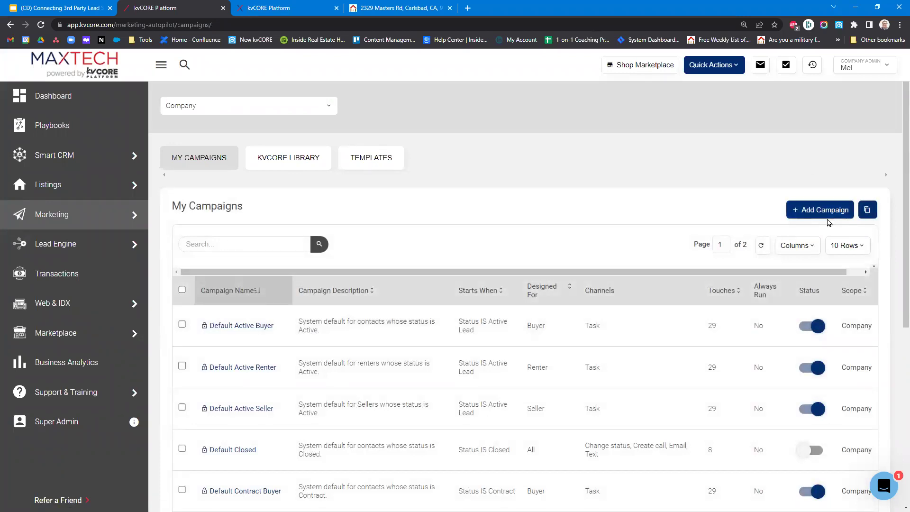
scroll(664, 323, "down", 2)
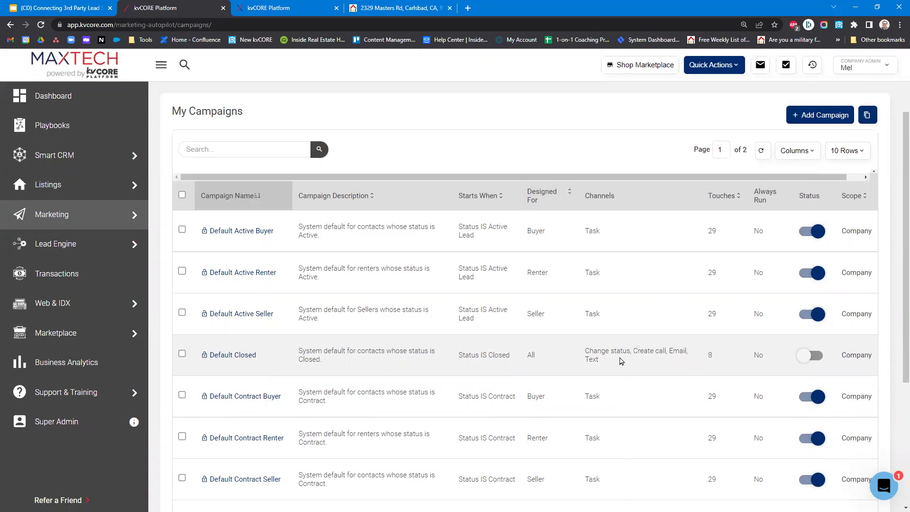
left_click_drag(830, 202, 795, 203)
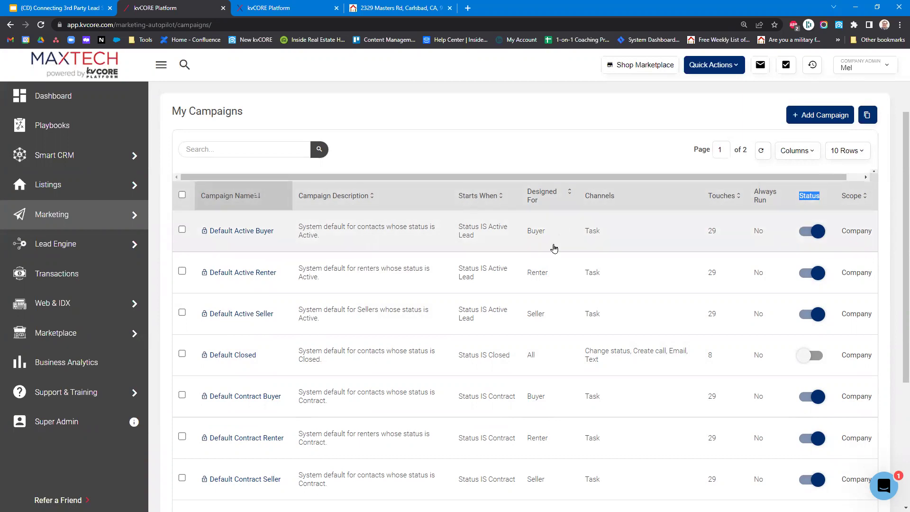
scroll(553, 246, "up", 2)
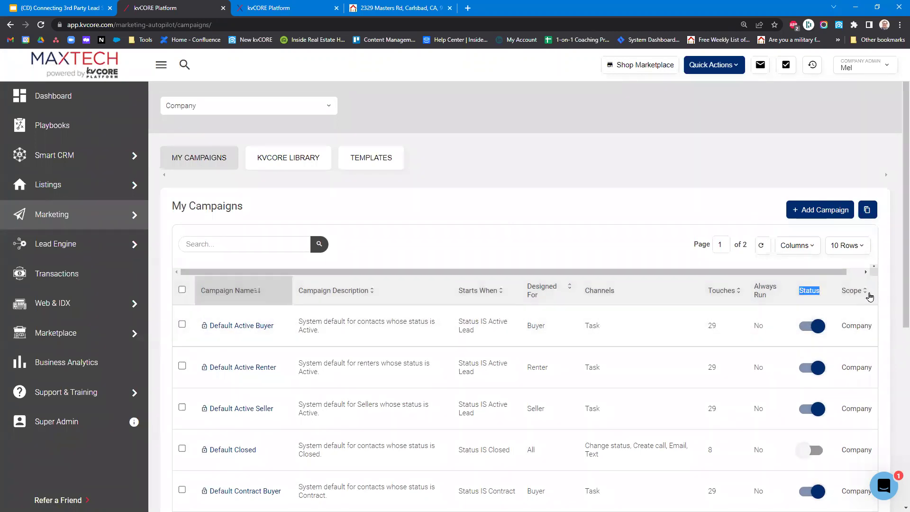
scroll(833, 304, "down", 1)
scroll(833, 303, "down", 2)
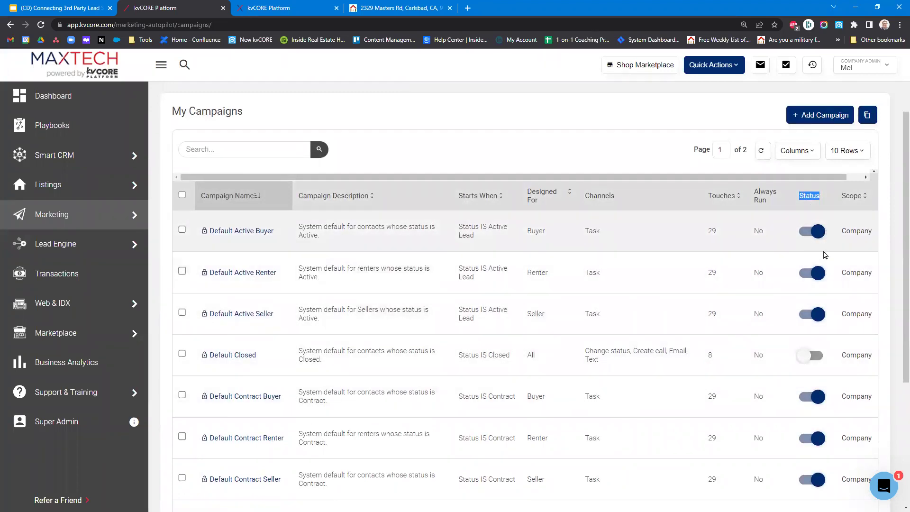
scroll(815, 313, "down", 1)
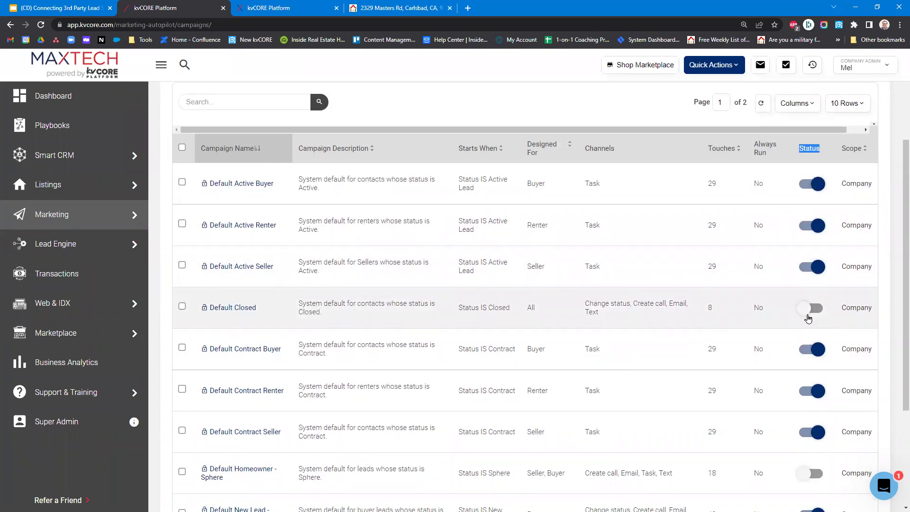
- Read the confirmation for disabling the Default Contract Buyer campaign and decline it
left_click(816, 351)
left_click_drag(551, 260, 488, 245)
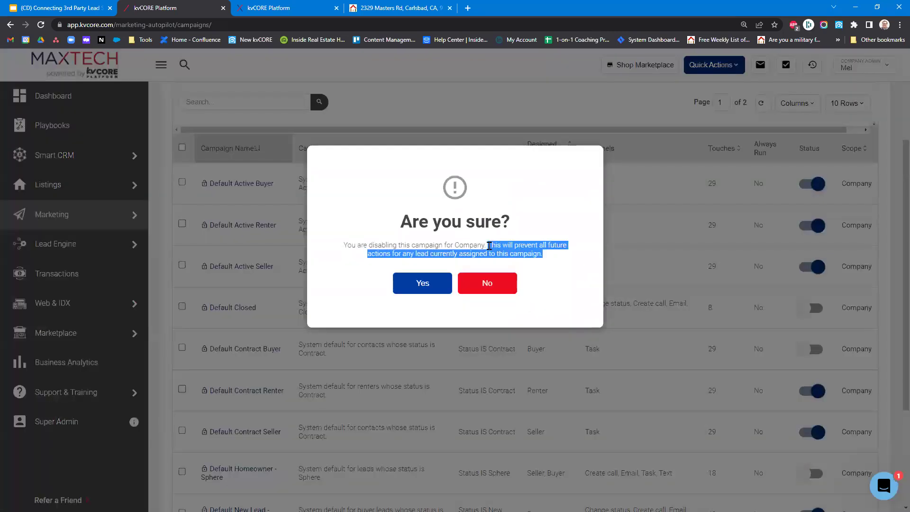
left_click(488, 284)
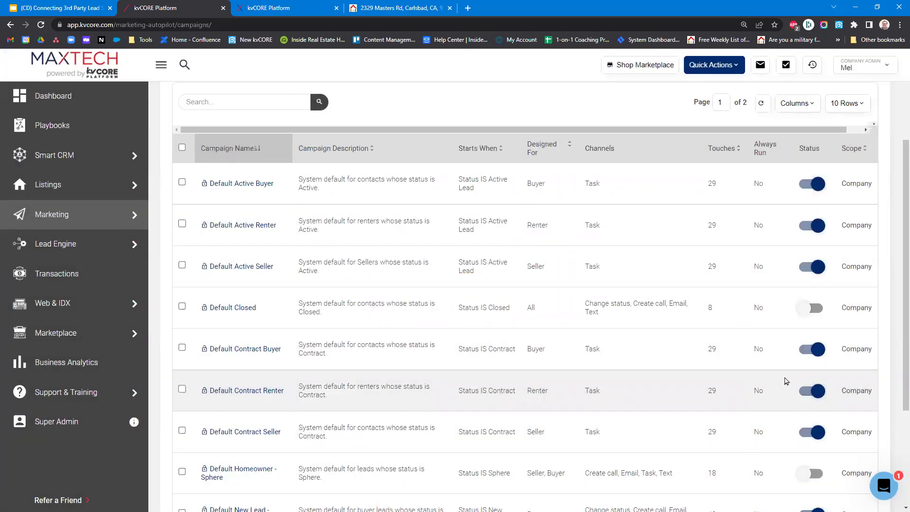
- Check the Default Active Buyer campaign's scope, read the confirmation for disabling it company-wide, and decline
double_click(855, 184)
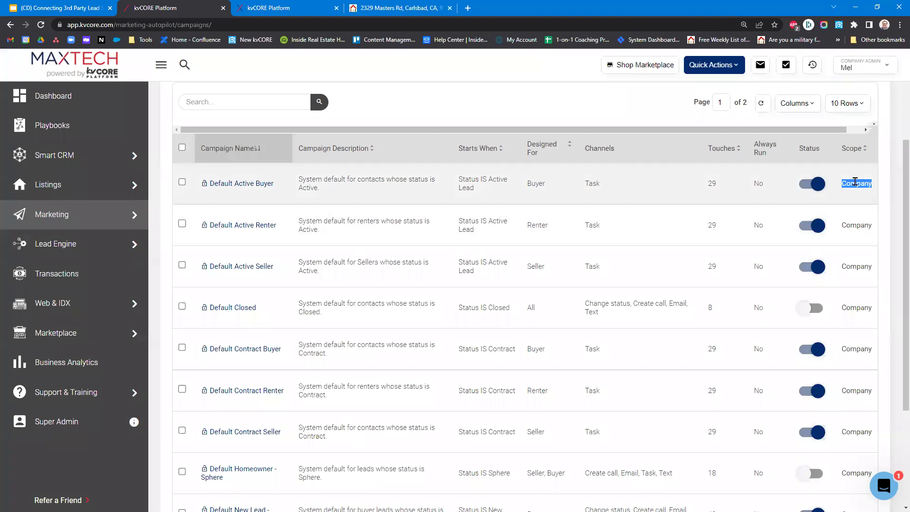
scroll(233, 153, "up", 3)
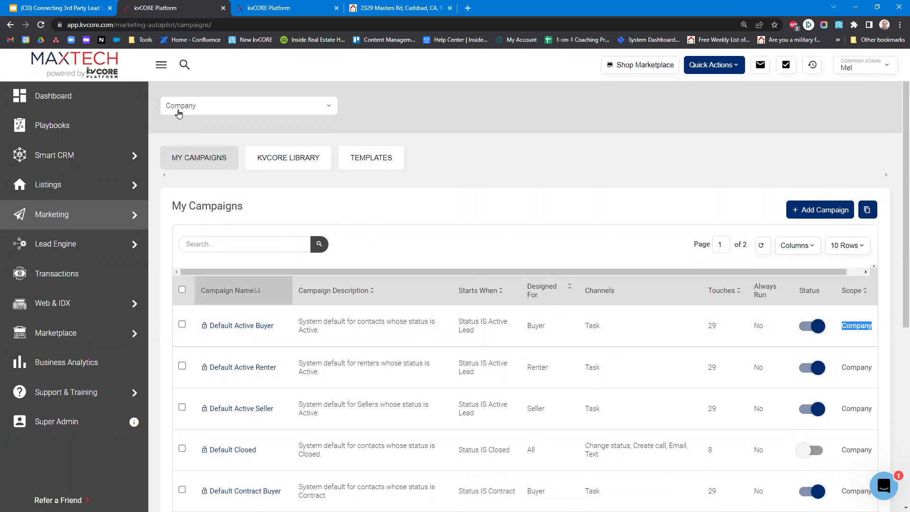
left_click(813, 326)
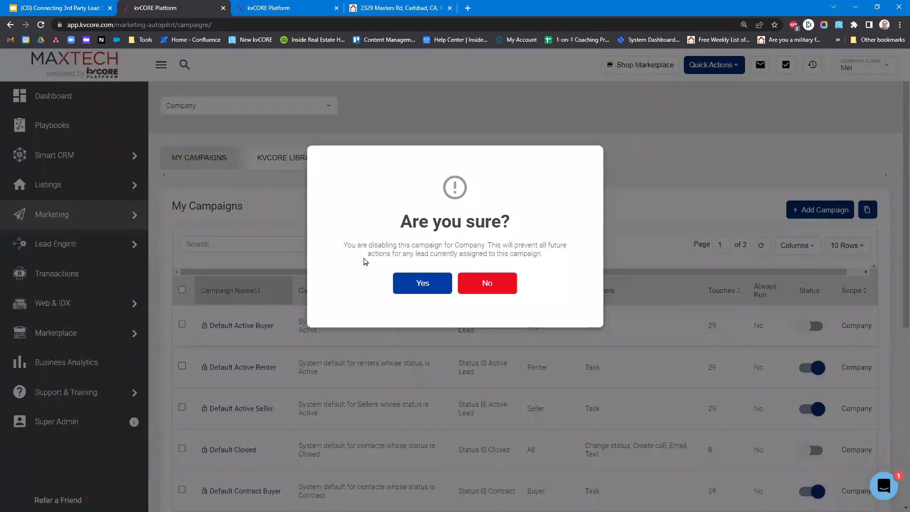
left_click_drag(343, 243, 487, 246)
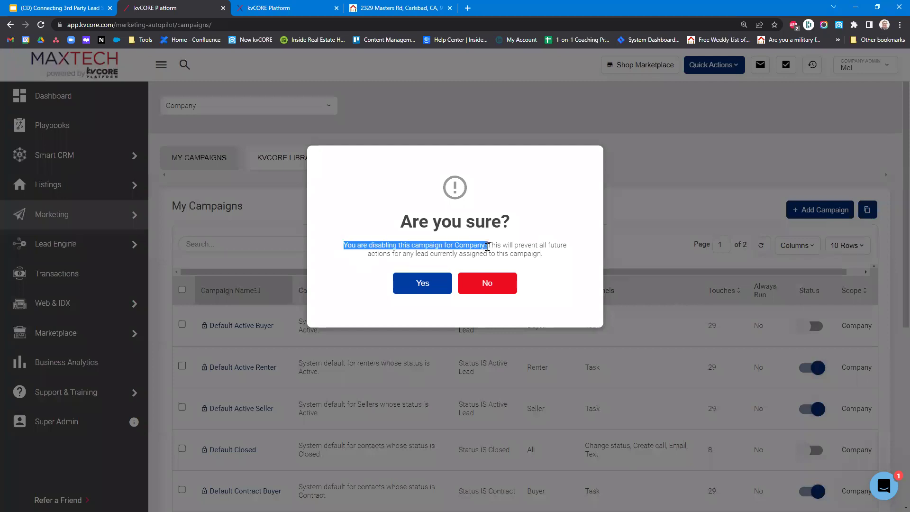
left_click(518, 284)
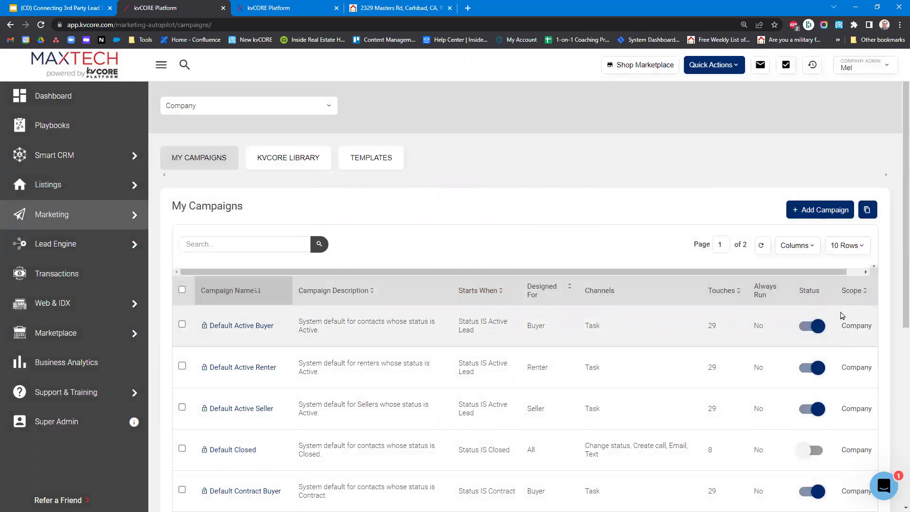
- Switch the campaigns view from Company to the first matching trainer agent and disable the Default Active Buyer campaign for that agent
left_click(292, 105)
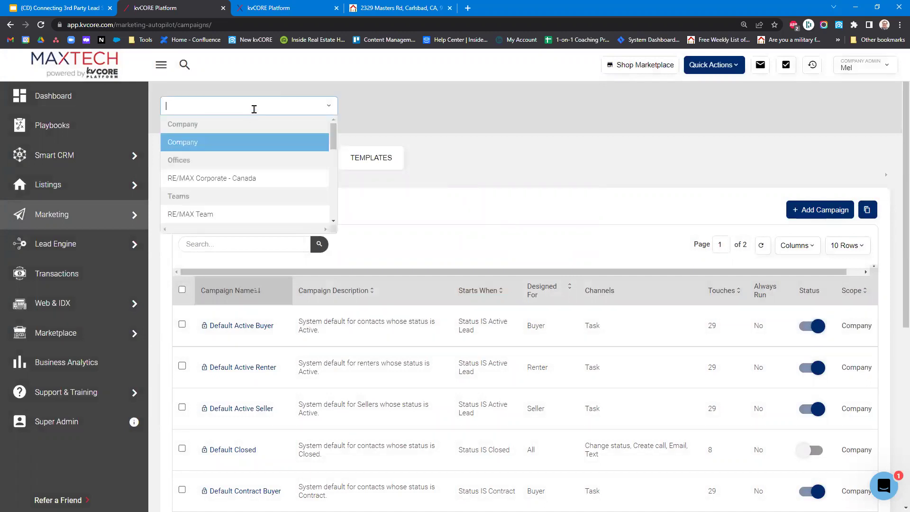
type("chrisit")
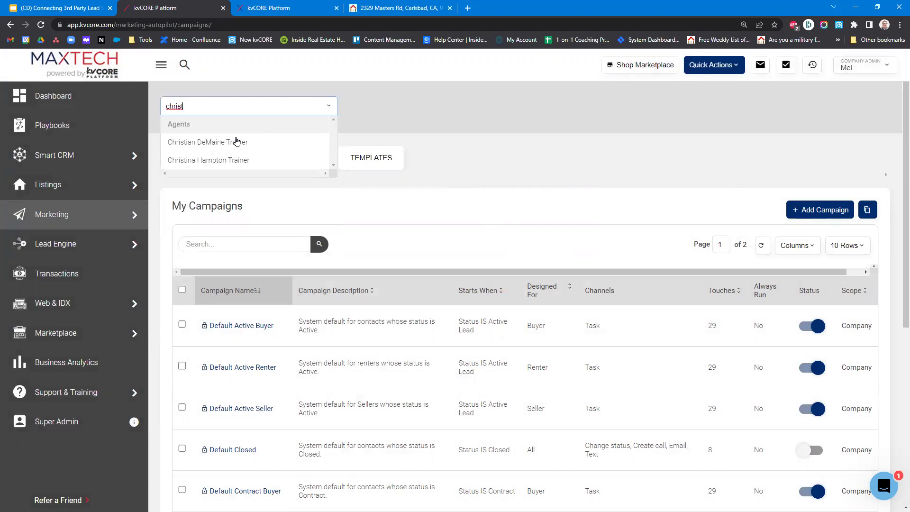
left_click(234, 142)
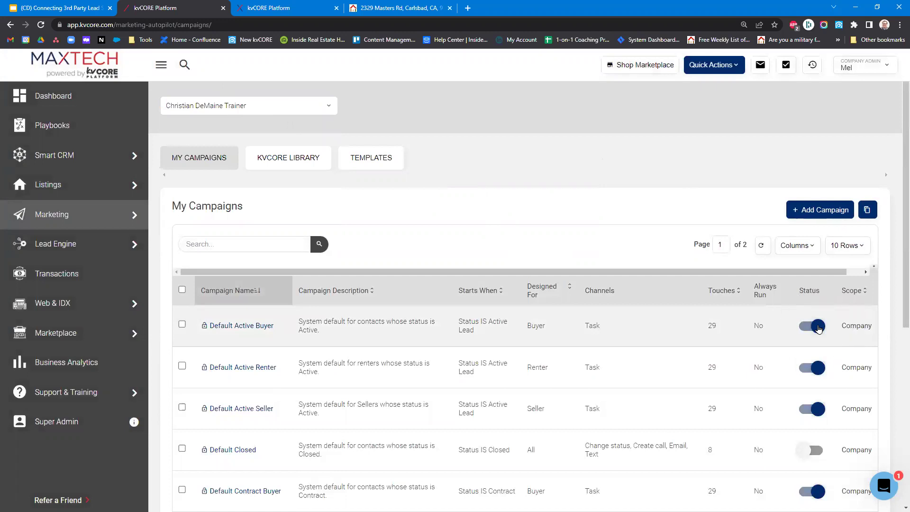
left_click(819, 327)
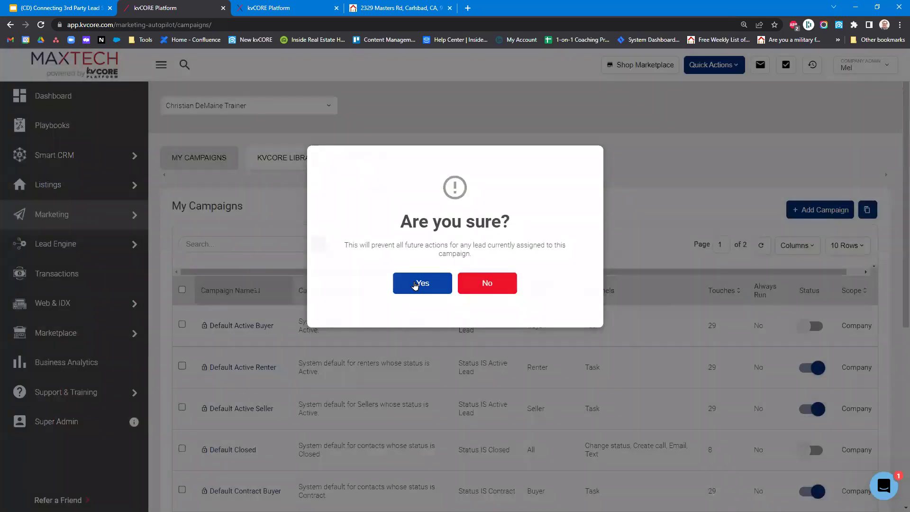
left_click(415, 285)
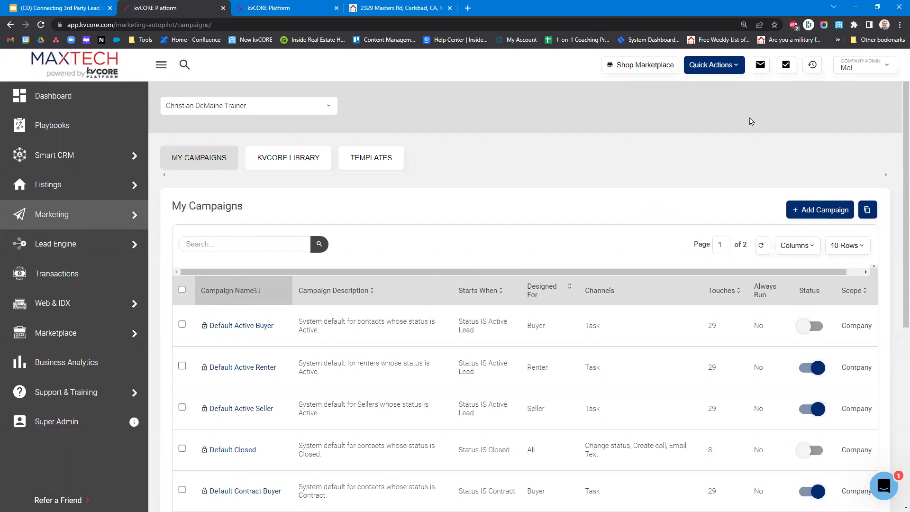
- Review the scope, start triggers, Always Run and Locked options for a new campaign, and close it without adding it
left_click(825, 213)
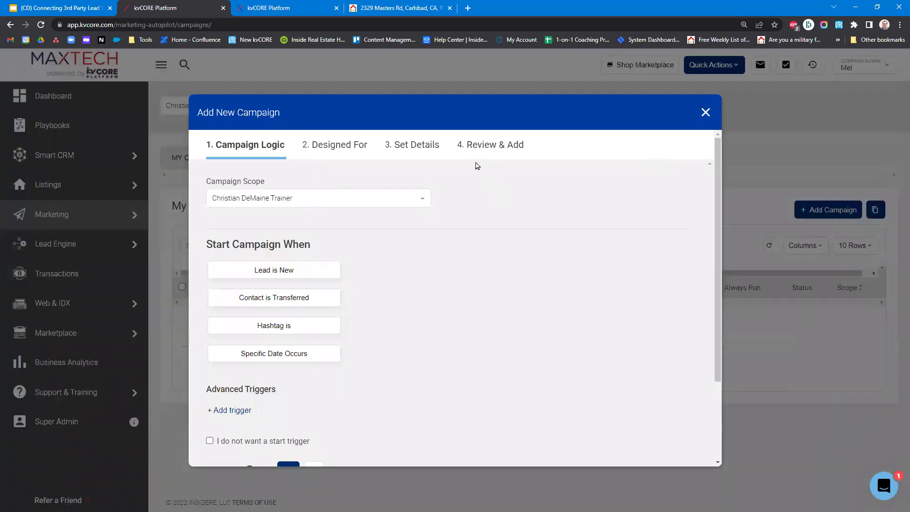
scroll(265, 190, "down", 2)
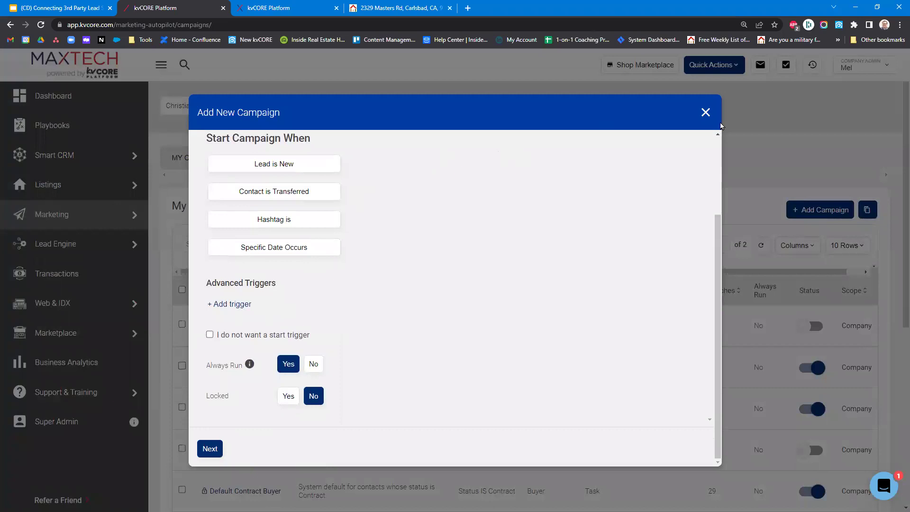
left_click(706, 113)
left_click(438, 274)
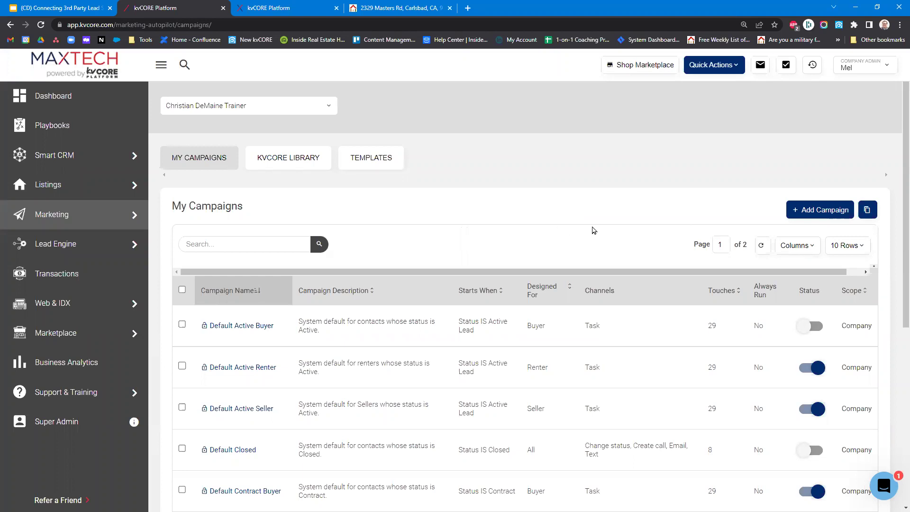
- Go to the main dashboard and open the Agent Quick Start course from the kvCORE training resources
left_click(48, 99)
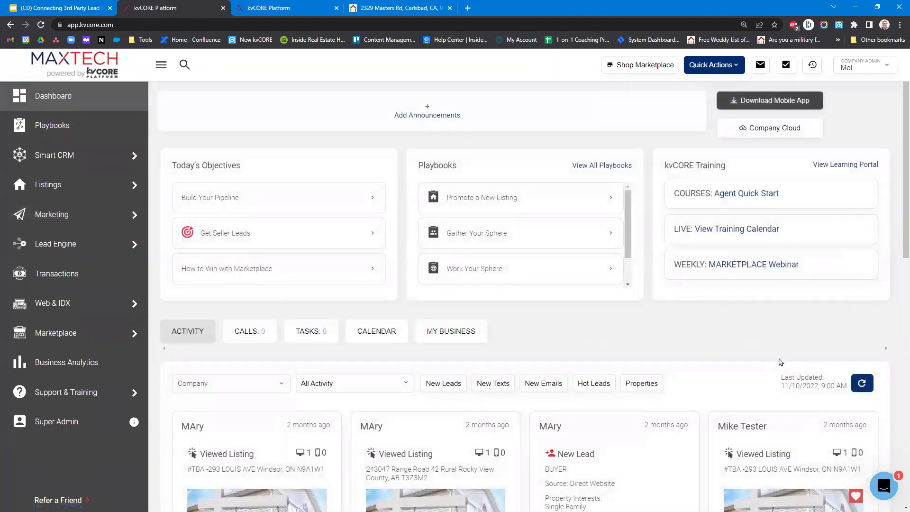
left_click_drag(800, 203, 673, 198)
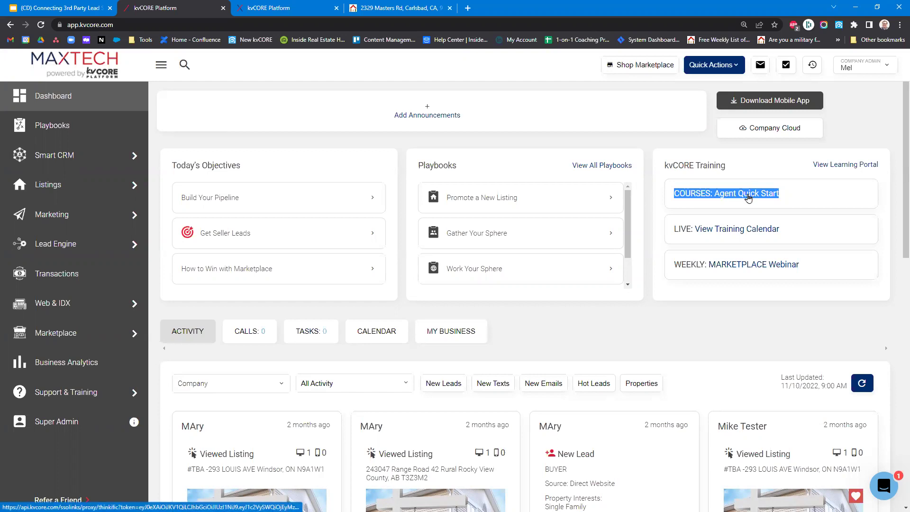
left_click(704, 198)
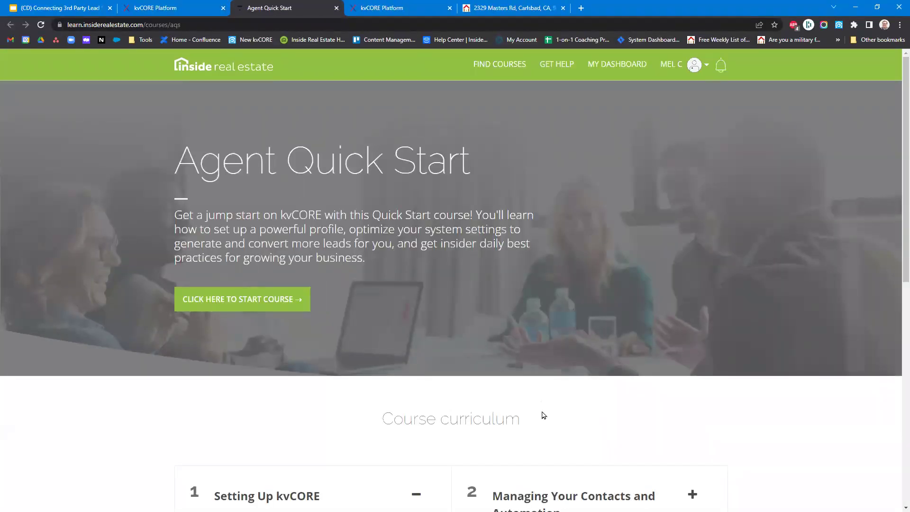
- Examine the Agent Quick Start curriculum, focusing on the lessons in the Setting Up kvCORE section
scroll(421, 420, "down", 3)
scroll(375, 430, "down", 4)
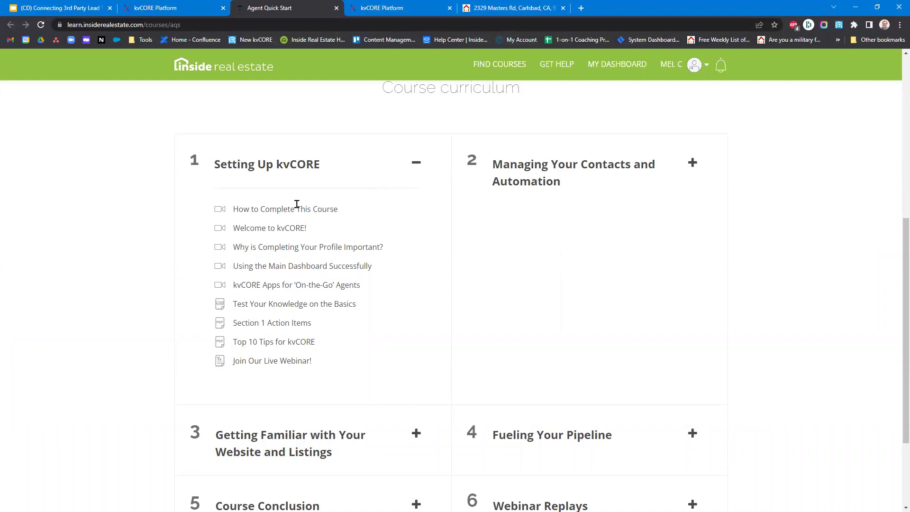
left_click_drag(230, 210, 321, 378)
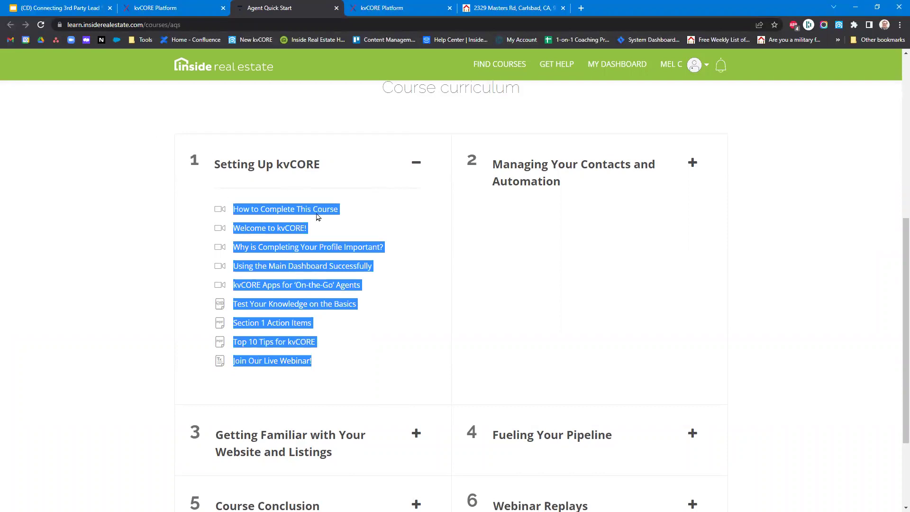
- Collapse the Setting Up kvCORE section and check what the Course Conclusion and Webinar Replays sections of the curriculum offer
scroll(401, 280, "up", 4)
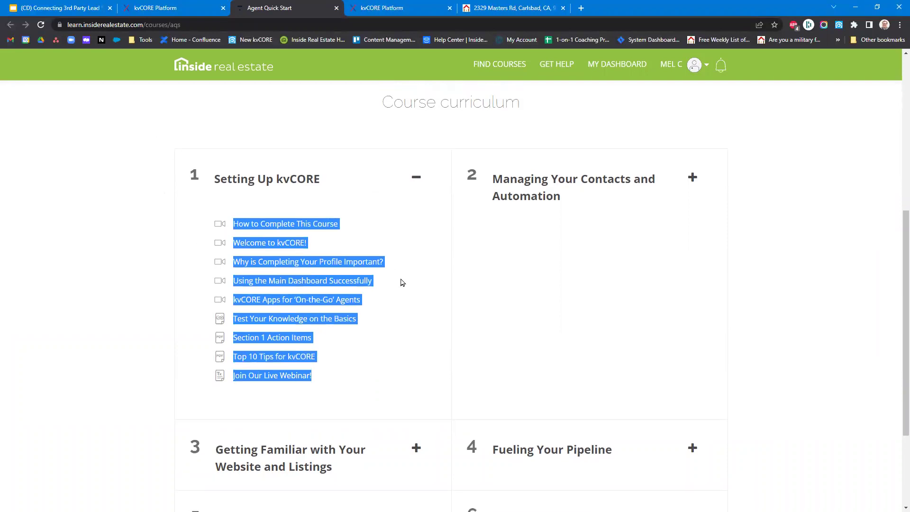
scroll(314, 324, "down", 3)
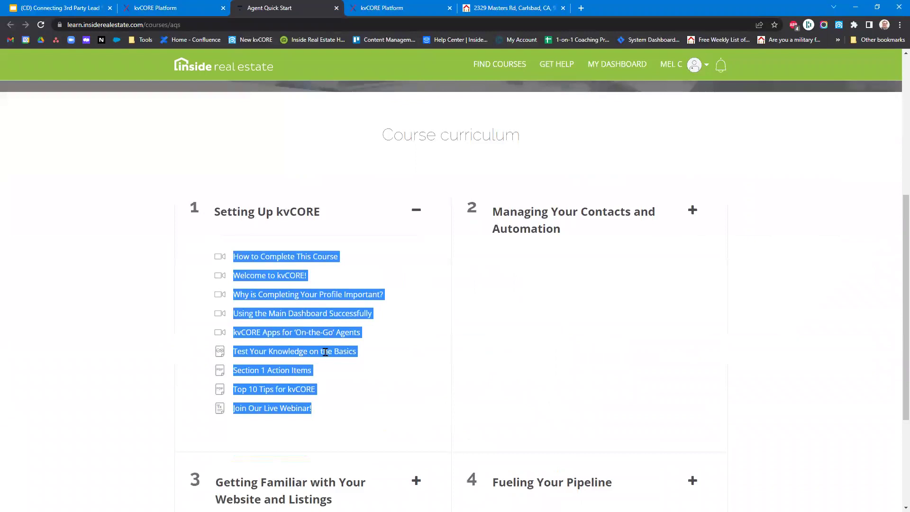
scroll(325, 352, "up", 2)
left_click(323, 302)
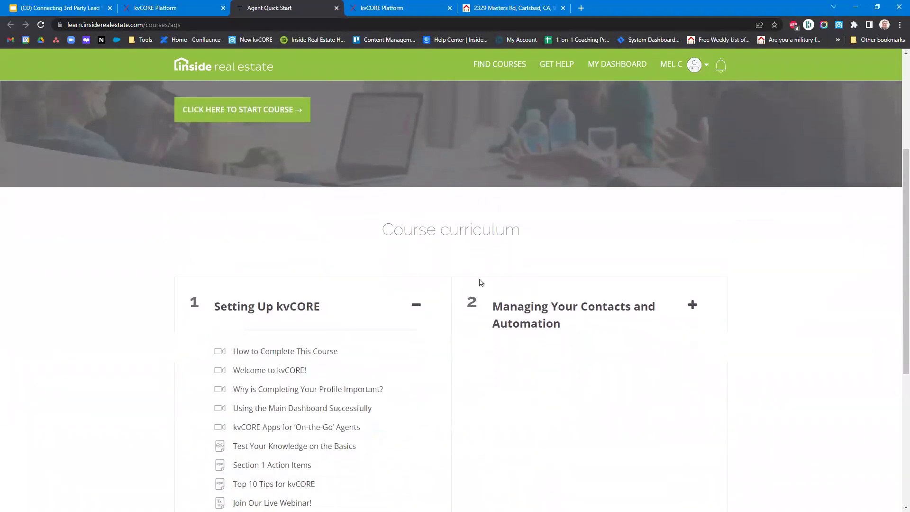
scroll(420, 319, "down", 2)
left_click(405, 216)
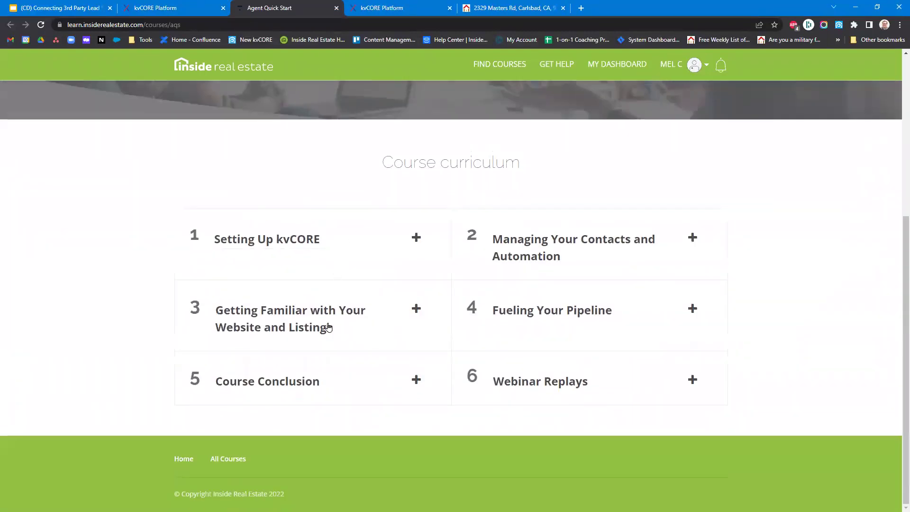
left_click(410, 372)
left_click(417, 356)
left_click(690, 380)
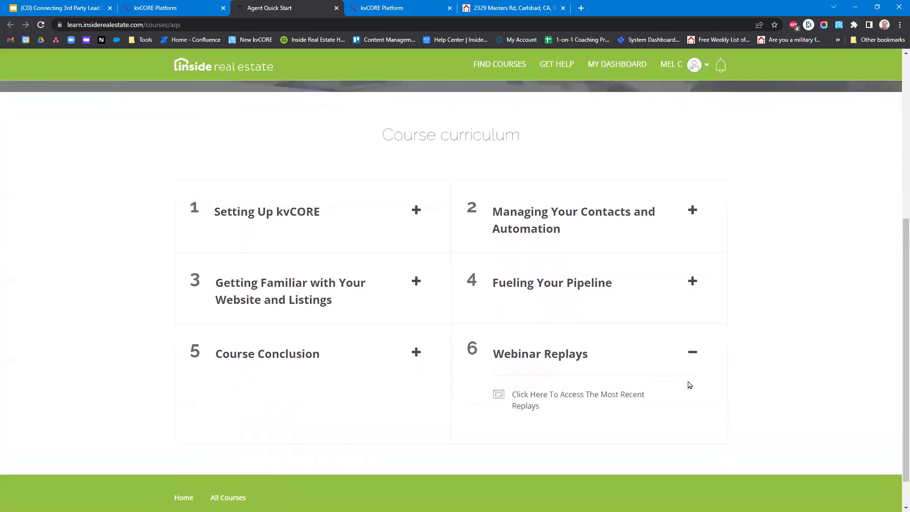
left_click(575, 343)
- Expand the Setting Up kvCORE section again and review its full list of lessons, highlighting them from first to last
left_click(254, 245)
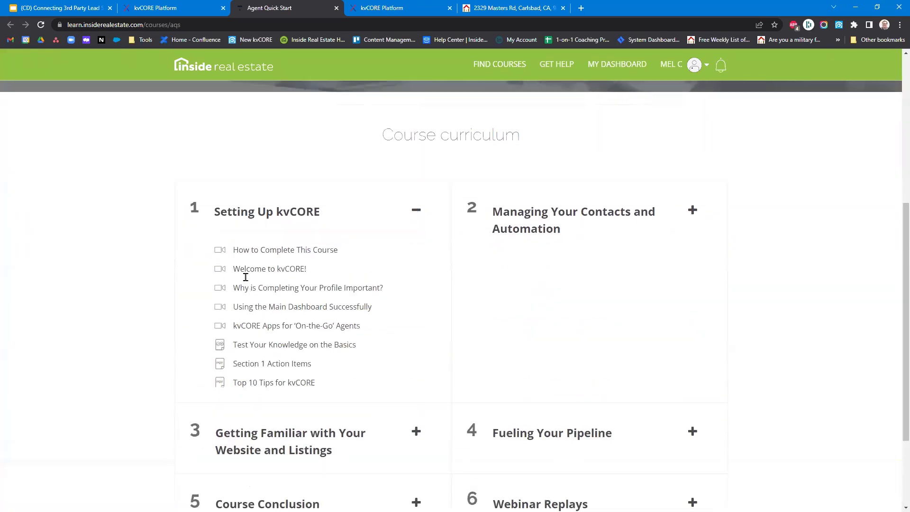
left_click_drag(223, 258, 313, 427)
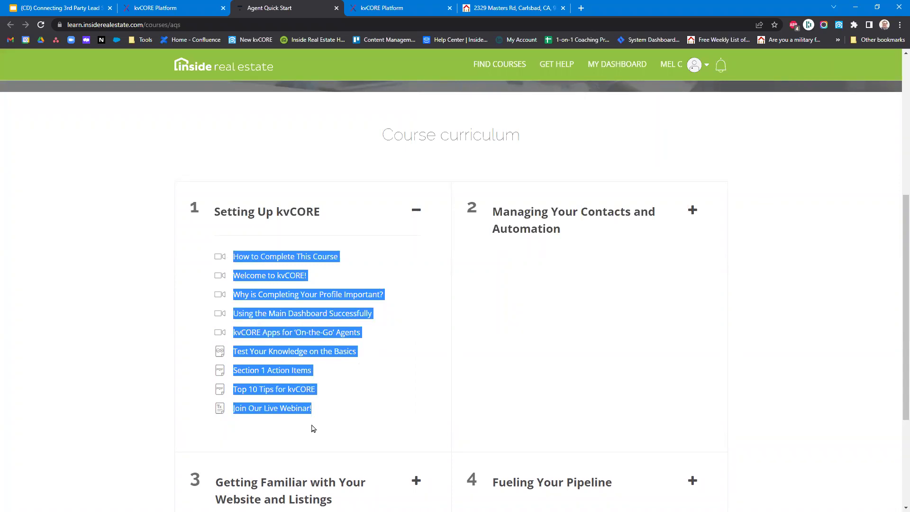
scroll(310, 422, "down", 4)
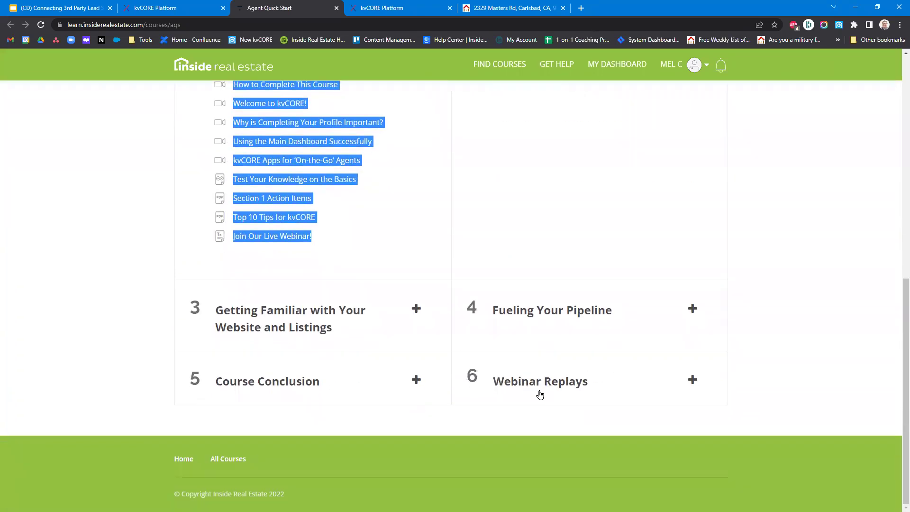
scroll(550, 446, "up", 2)
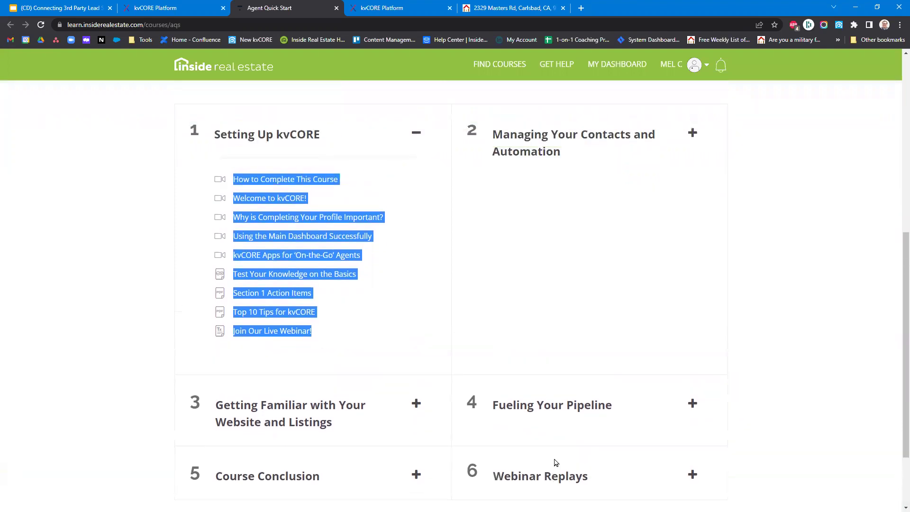
scroll(341, 351, "up", 1)
scroll(338, 364, "up", 3)
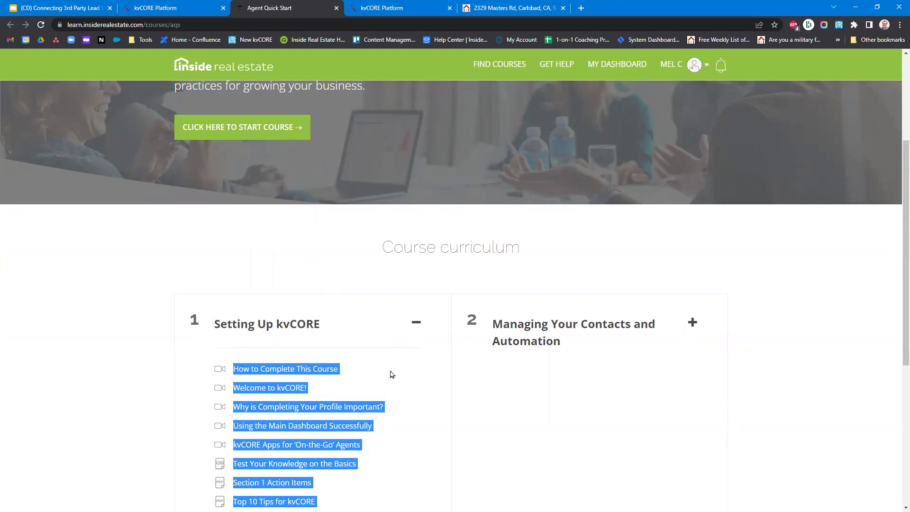
- Review the lessons in curriculum sections 2, 3 and 4, and start the Agent Quick Start course
left_click(416, 324)
left_click(690, 326)
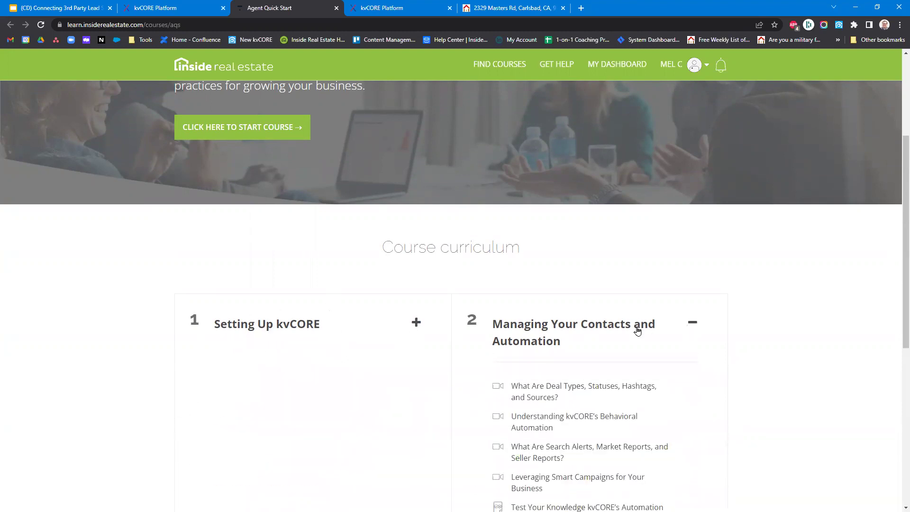
left_click(693, 324)
scroll(588, 338, "down", 2)
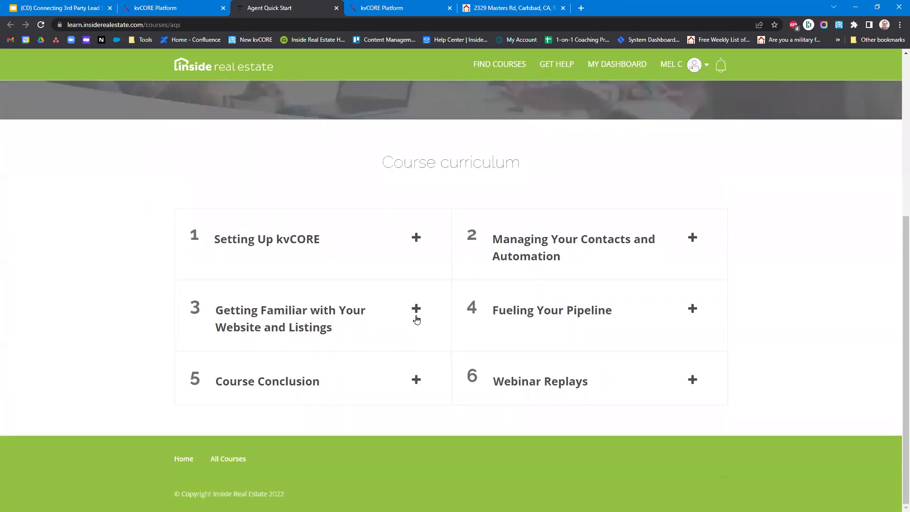
left_click(313, 325)
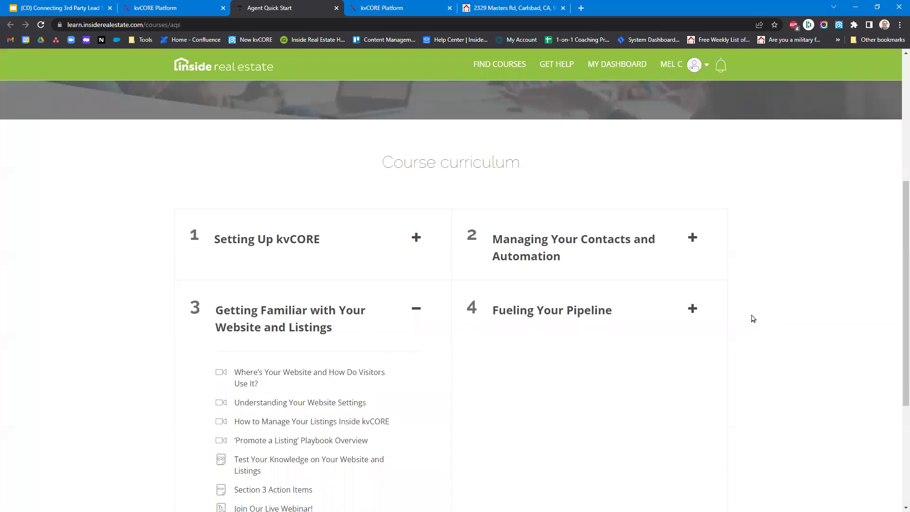
left_click(693, 310)
scroll(664, 303, "down", 2)
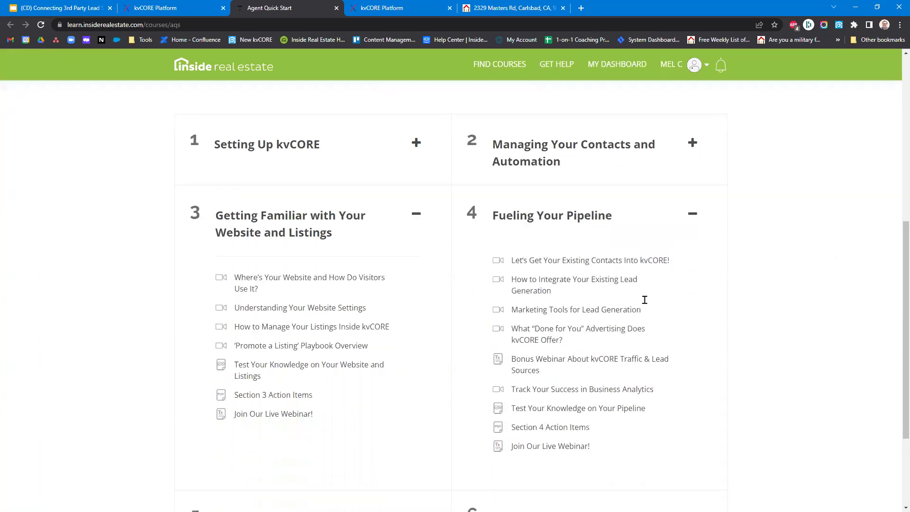
scroll(628, 357, "up", 5)
left_click(212, 191)
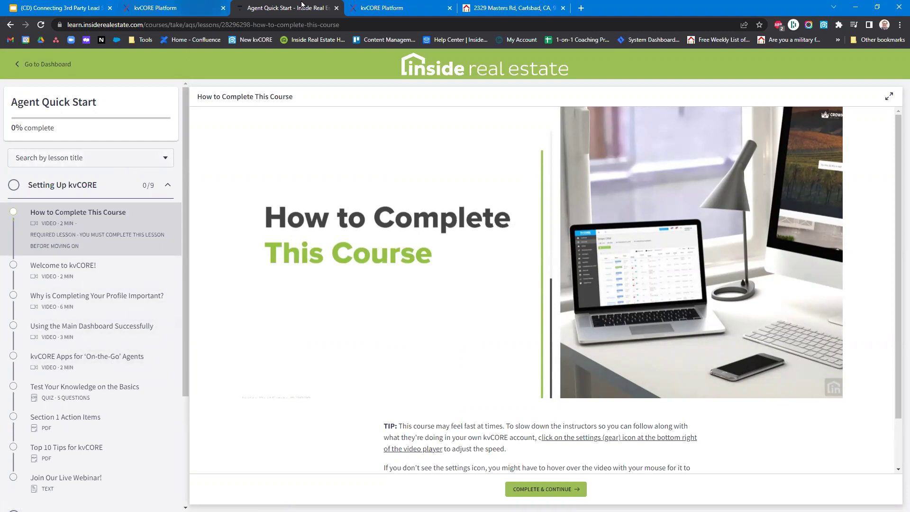
- Return to the kvCORE platform and open Lead Dropbox from the Lead Engine tools
left_click(201, 5)
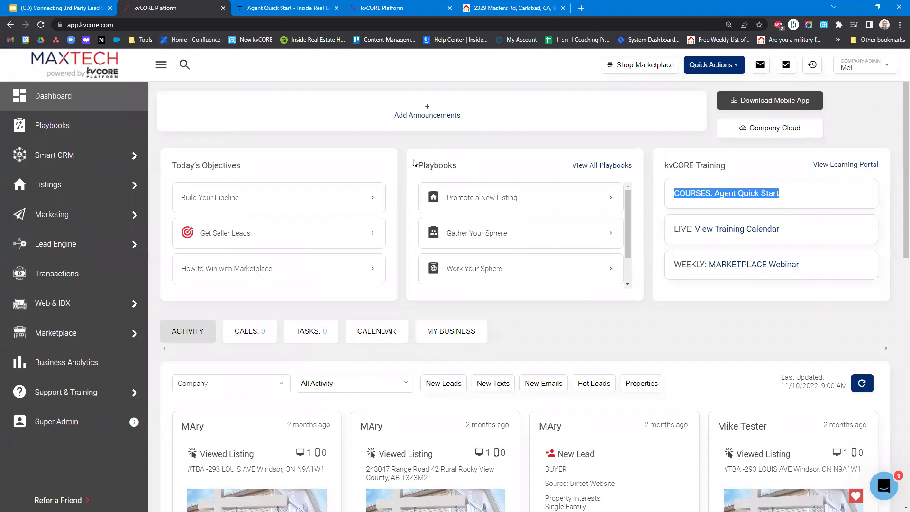
mouse_move(66, 258)
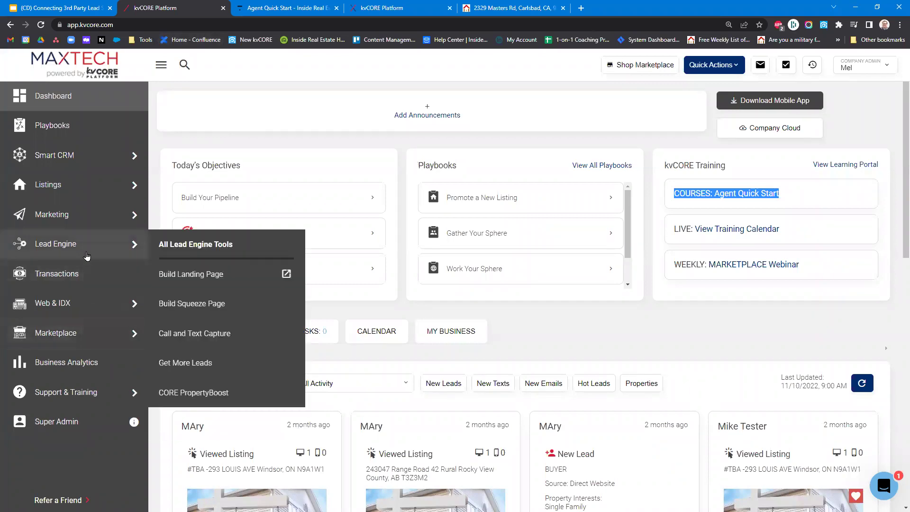
left_click(66, 258)
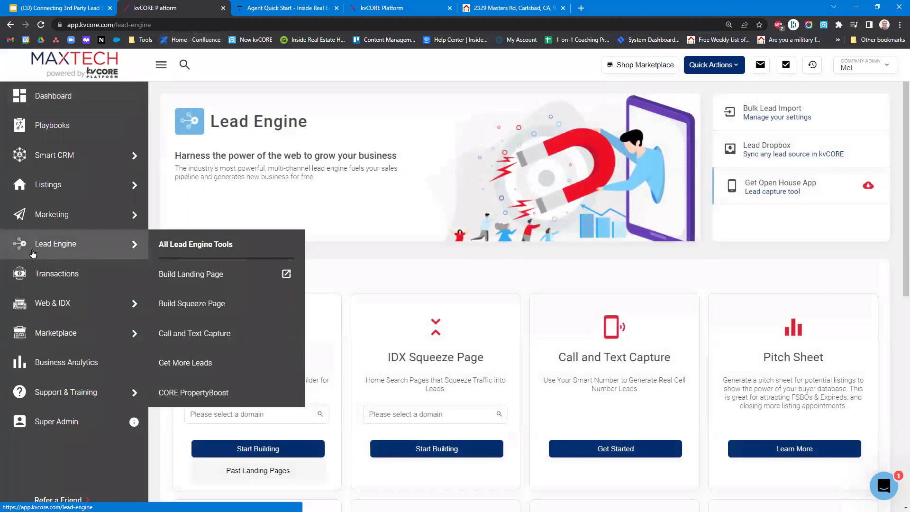
left_click(780, 161)
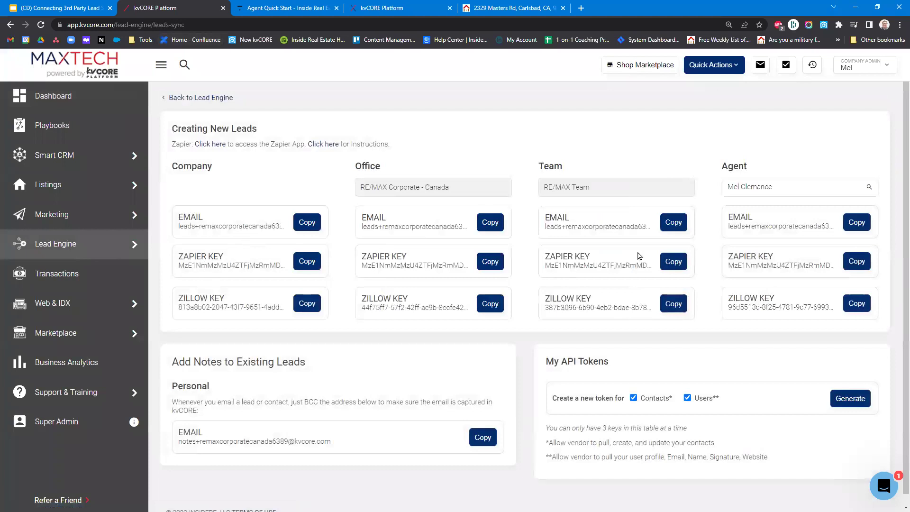
- Examine the agent-level Zapier key, Zillow key and lead email fields available for creating new leads
double_click(751, 257)
left_click(751, 258)
triple_click(746, 302)
left_click(740, 216)
double_click(740, 216)
double_click(747, 220)
- Search for the trainer agent by first name, select the matching agent, and copy that agent's lead email address
left_click(805, 190)
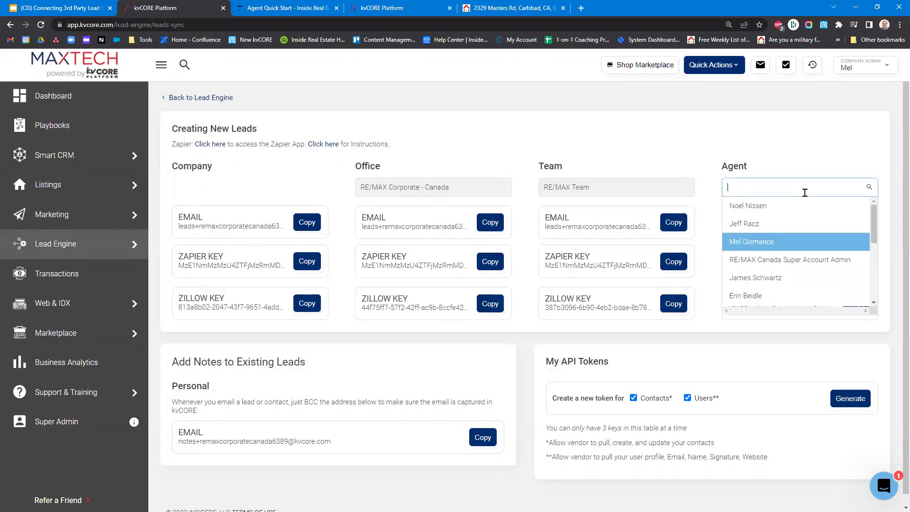
type("christian")
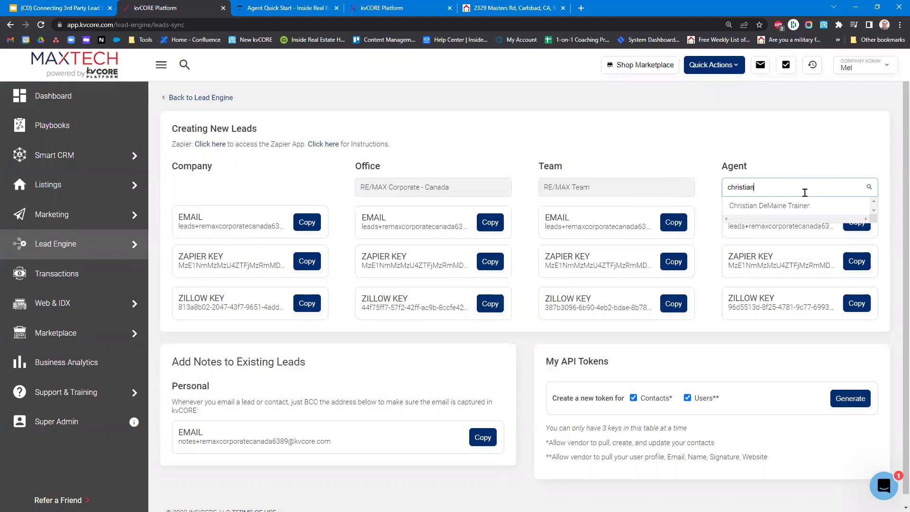
left_click(769, 206)
left_click(852, 230)
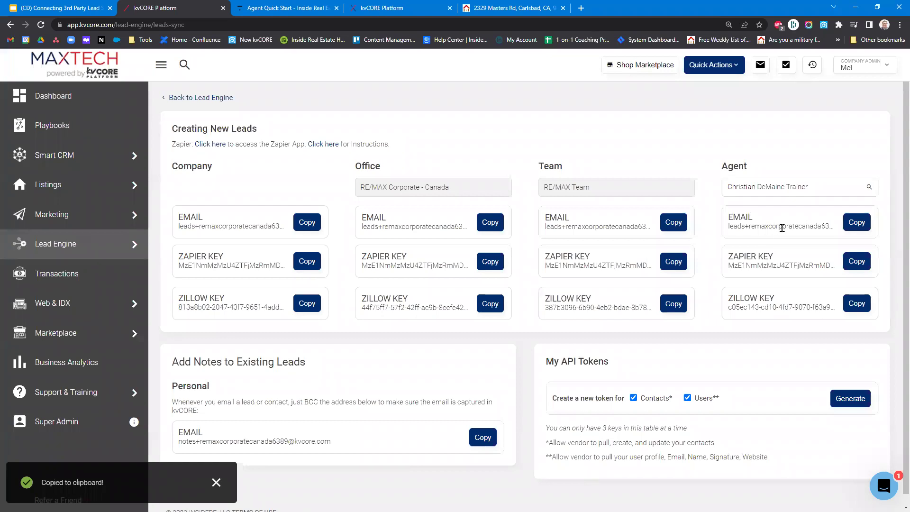
- Look over the Zapier instructions link and the support chat's help options, and close the chat
left_click_drag(417, 146, 308, 144)
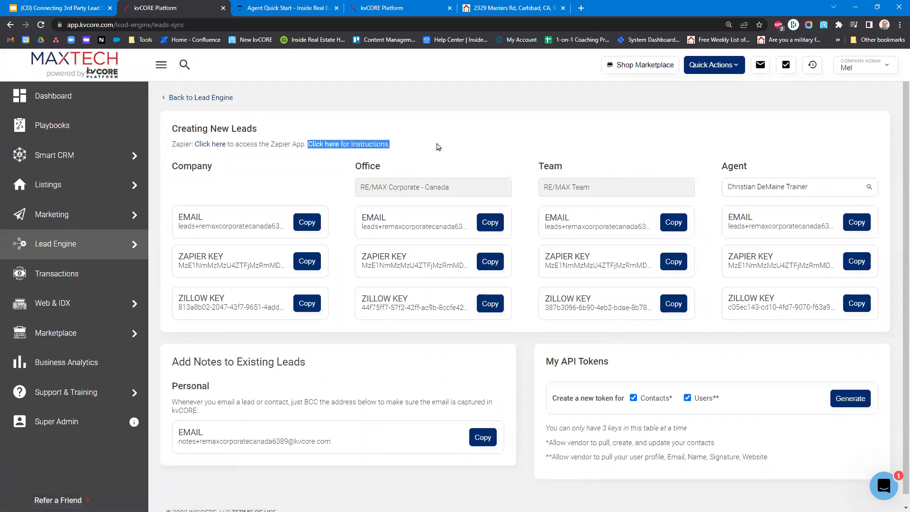
left_click(394, 145)
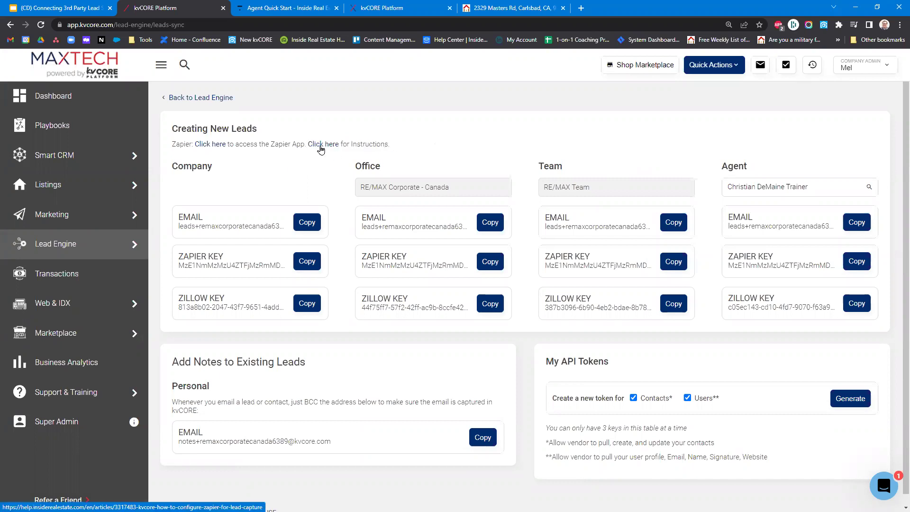
left_click(891, 491)
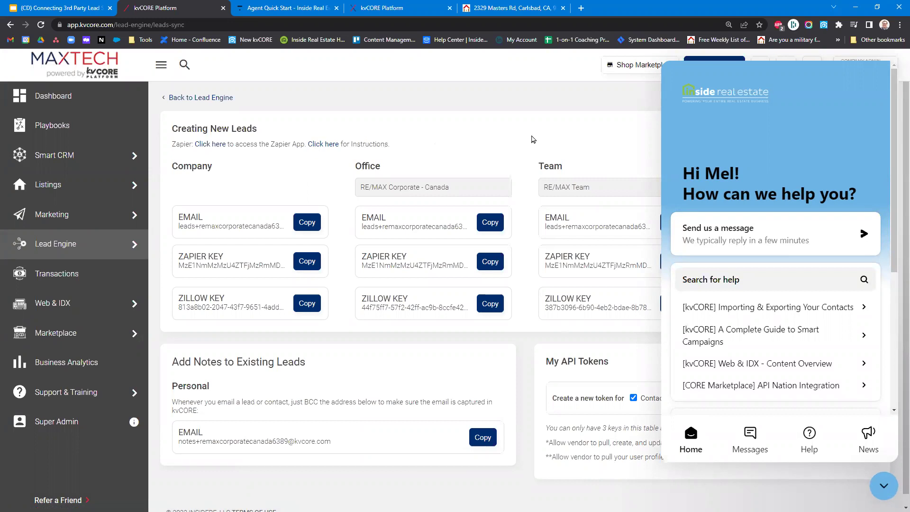
left_click_drag(389, 144, 340, 144)
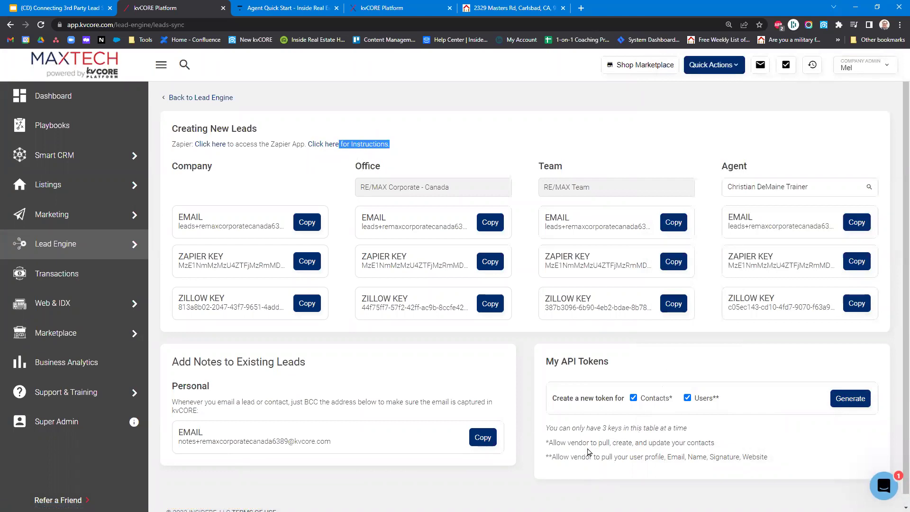
- Review the My API Tokens section and the trainer agent's Zapier key, Zillow key and lead email fields
scroll(533, 384, "down", 1)
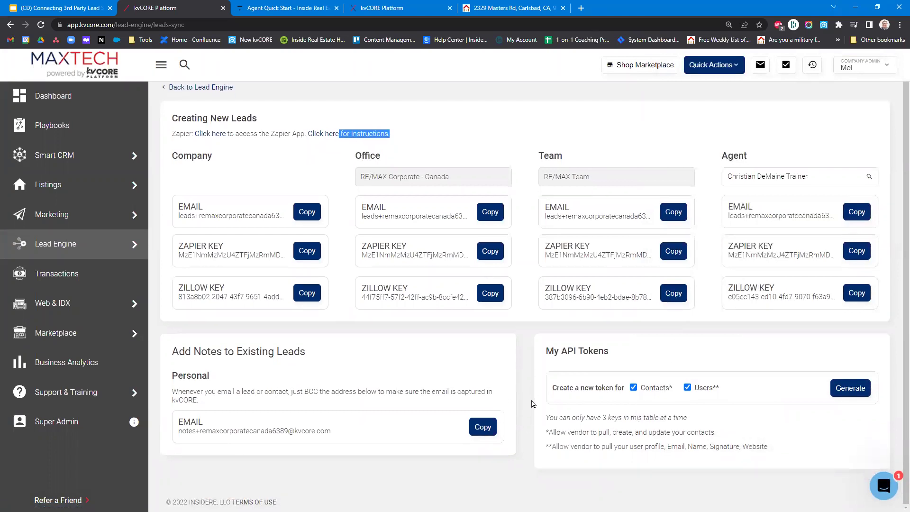
left_click(646, 369)
left_click_drag(728, 246, 774, 248)
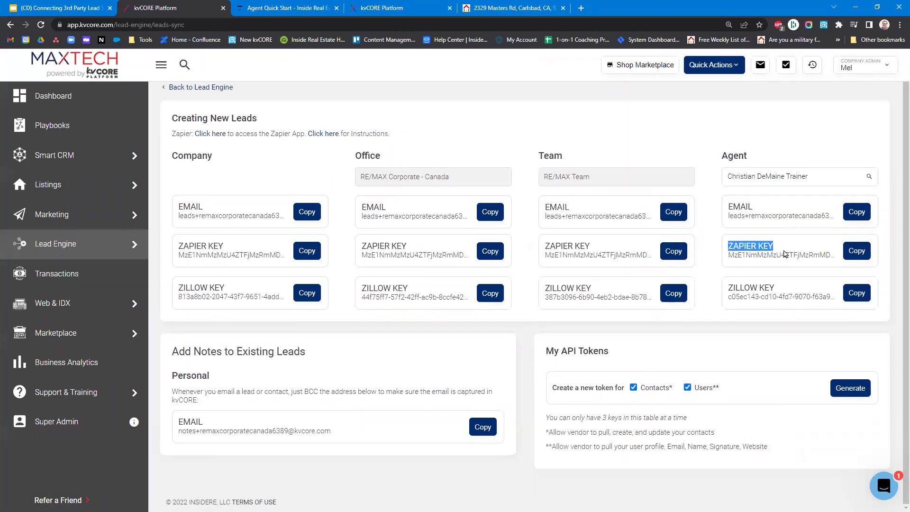
left_click(786, 288)
left_click_drag(778, 288, 724, 291)
double_click(740, 211)
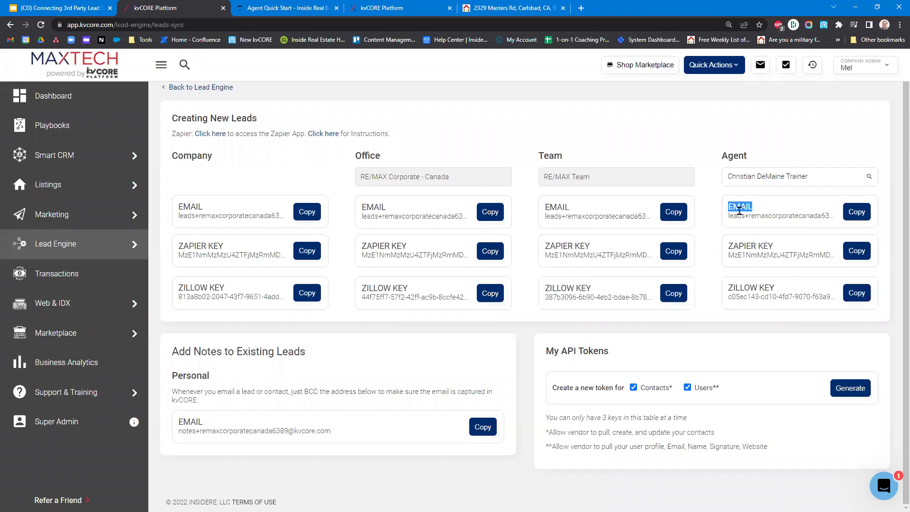
triple_click(780, 216)
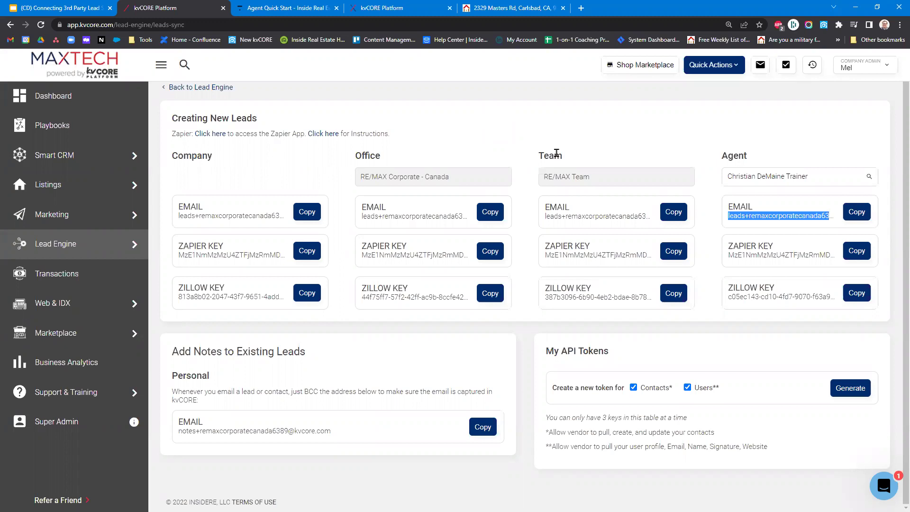
- Return to the main kvCORE dashboard and switch to the Connecting 3rd Party Lead Sources presentation in Google Slides
scroll(717, 253, "up", 1)
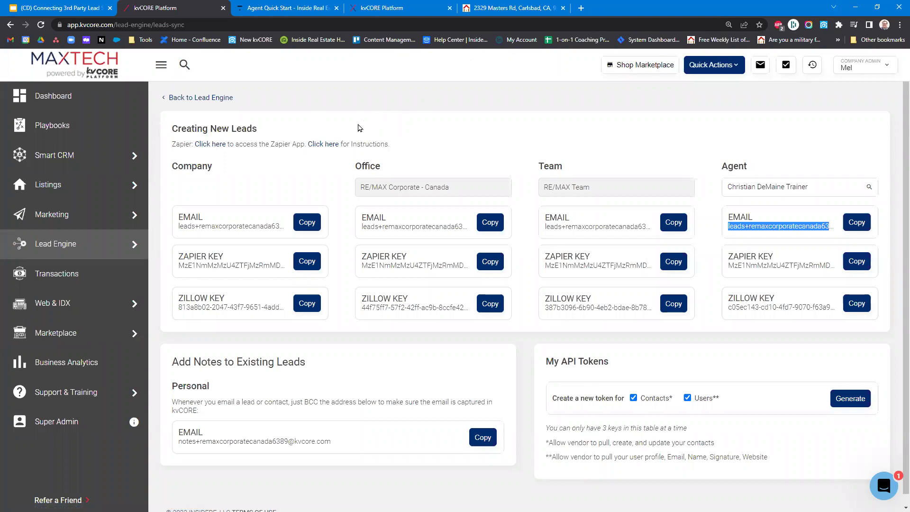
left_click(76, 96)
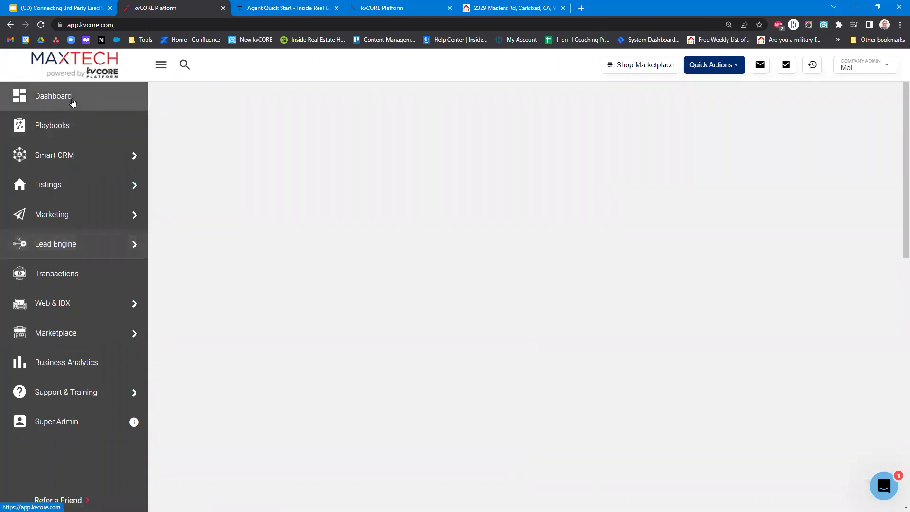
left_click(77, 6)
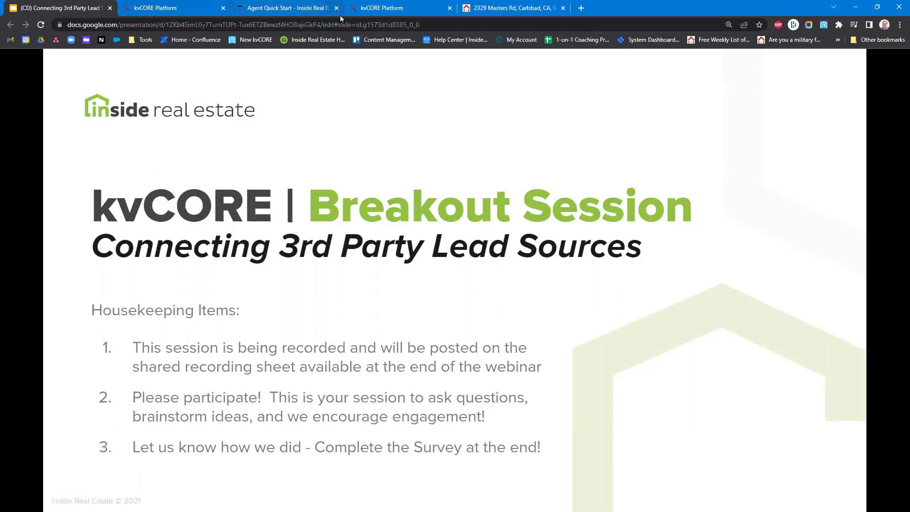
- Open the MAXTech Powered by kvCORE Webinars_Breakout Session Recordings spreadsheet in Google Sheets
mouse_move(325, 4)
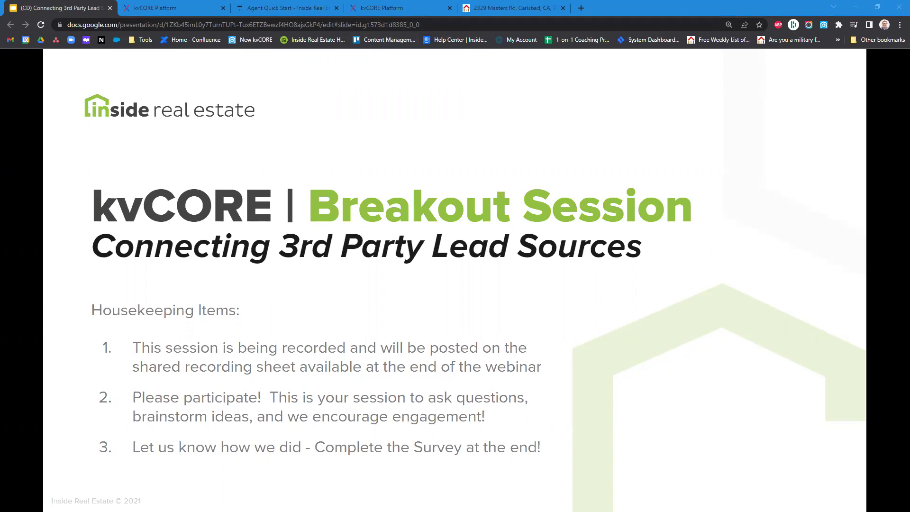
left_click_drag(336, 1, 338, 9)
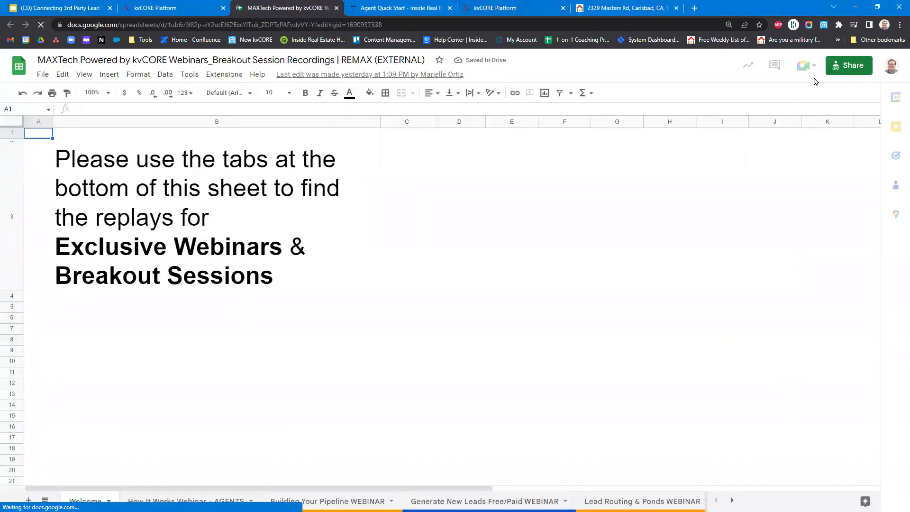
- Copy the sharing link of the MAXTech webinar and breakout session recordings spreadsheet and close the share settings
left_click(849, 66)
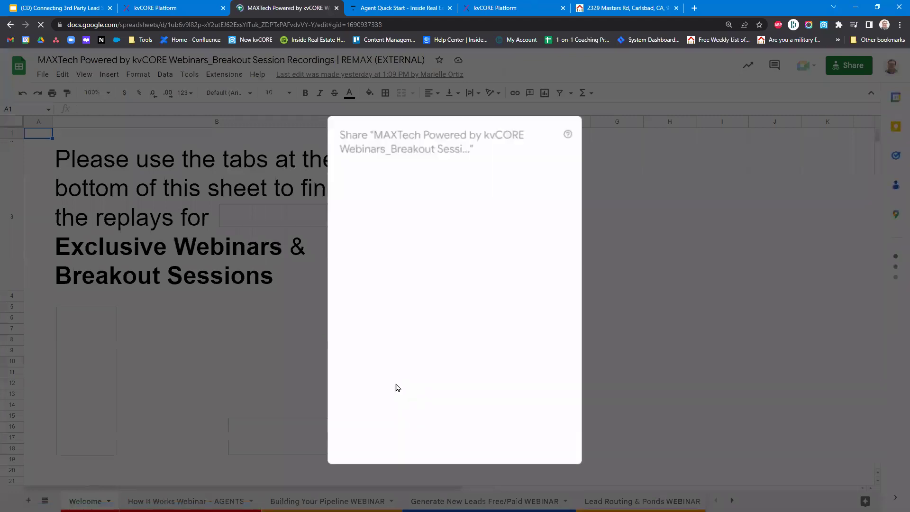
left_click(365, 445)
left_click(669, 308)
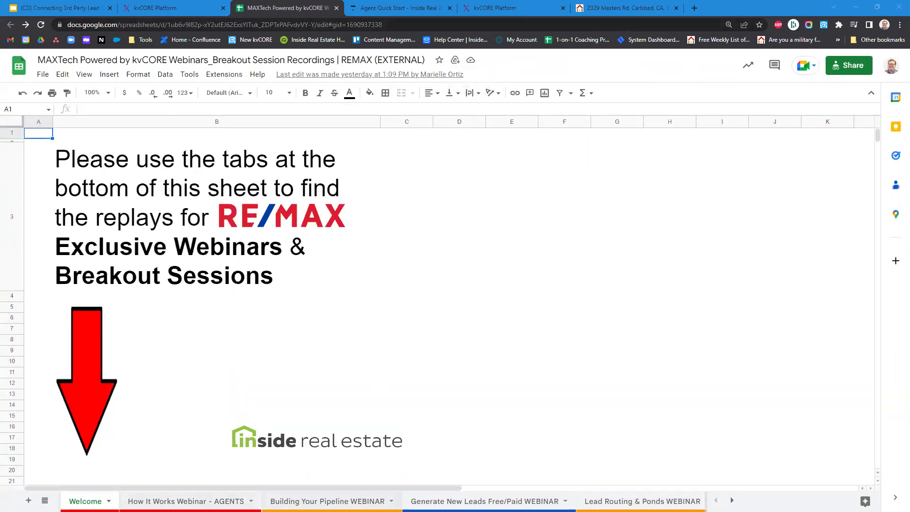
- Browse the recording sheets from Building Your Pipeline and Generate New Leads Free/Paid through Lead Routing & Ponds to Free Lead Generation Tactics BREAKOUT
left_click(328, 501)
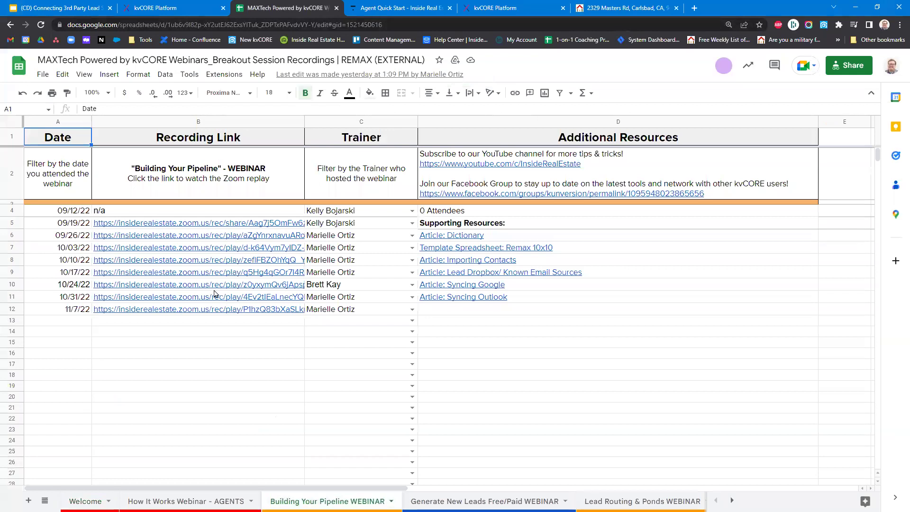
left_click(485, 502)
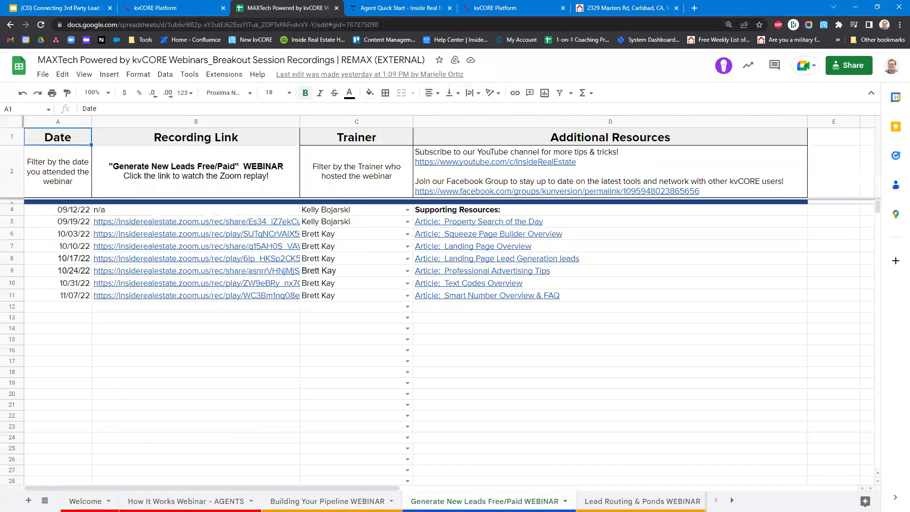
left_click(627, 499)
left_click(683, 501)
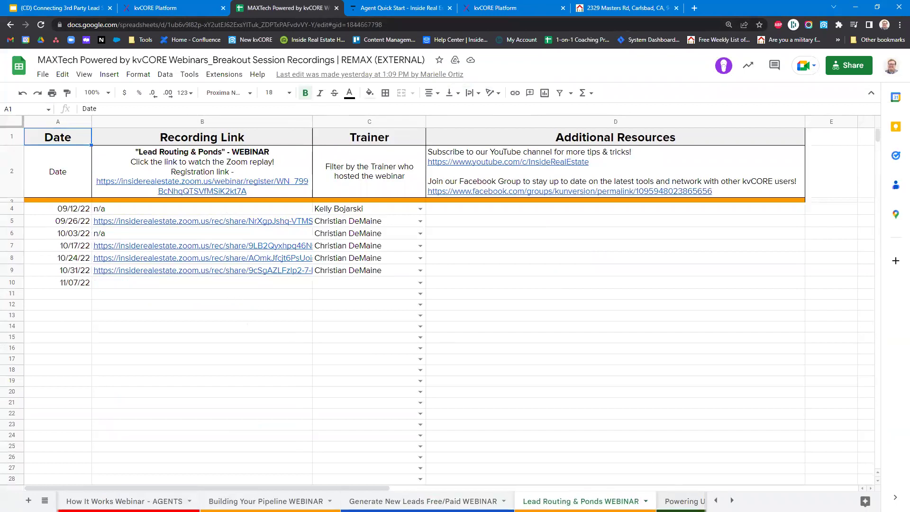
left_click(688, 502)
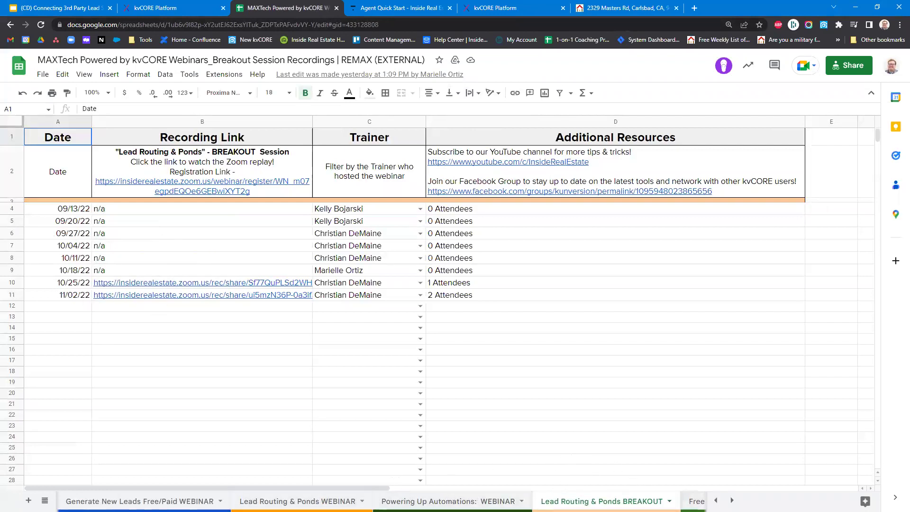
left_click(696, 501)
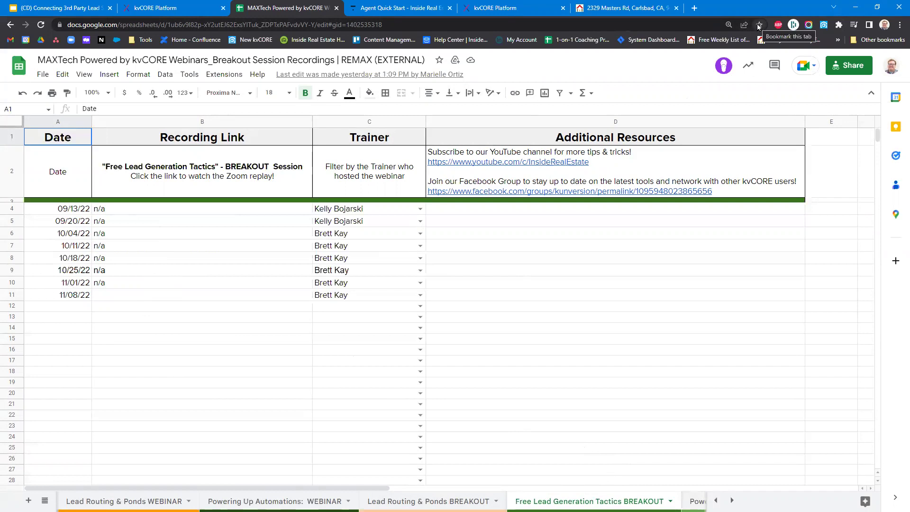
- Download the session recordings spreadsheet as a Microsoft Excel (.xlsx) file
left_click(41, 76)
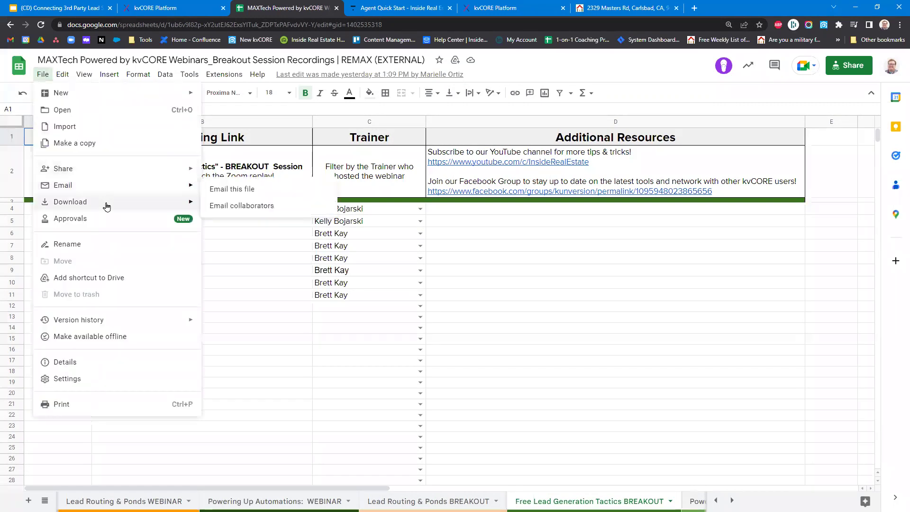
mouse_move(106, 207)
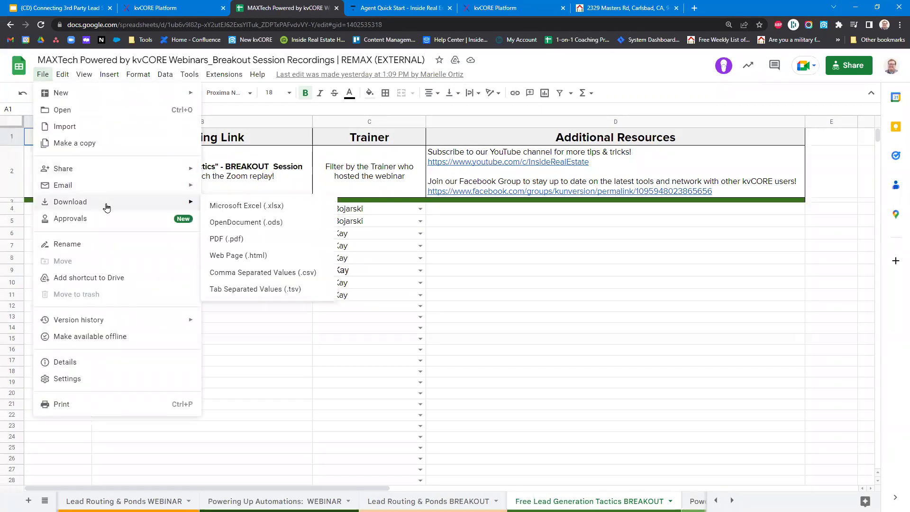
left_click(262, 209)
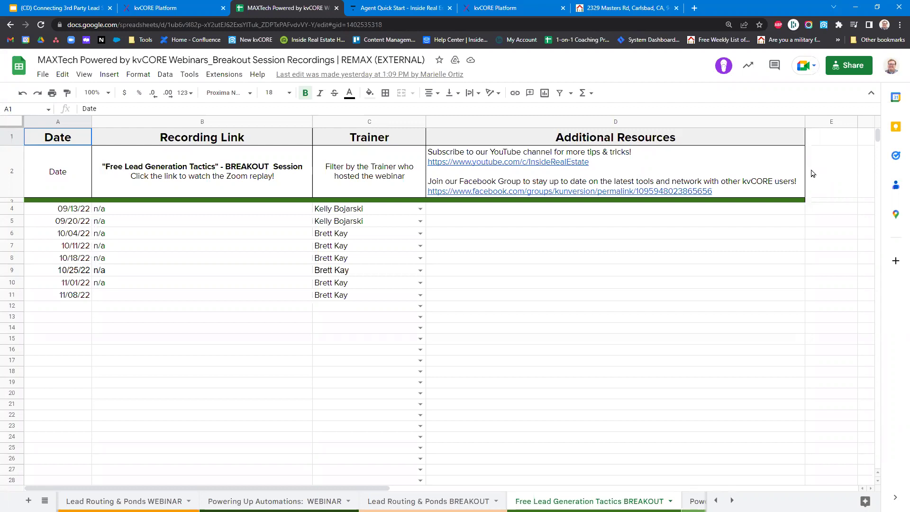
- Switch to the kvCORE dashboard and look over its lead activity cards, the Marketing options and the kvCORE Training section
left_click(151, 7)
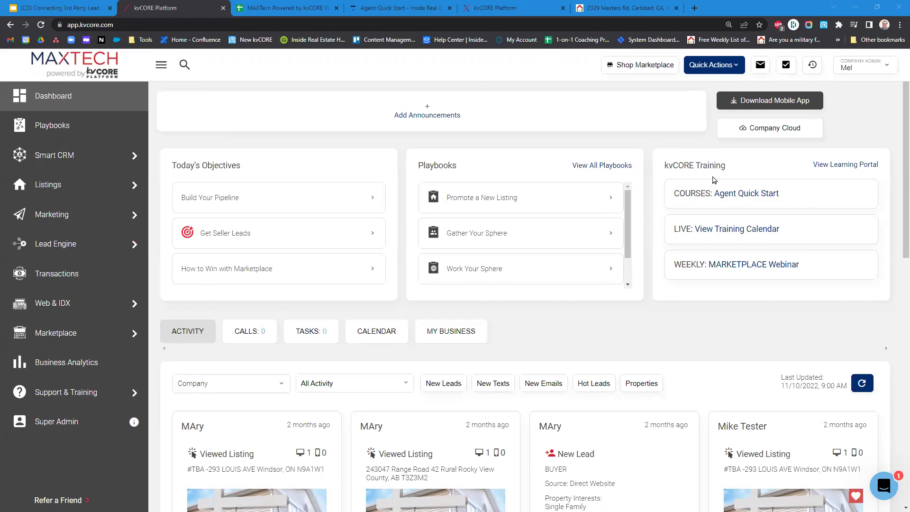
scroll(622, 301, "down", 3)
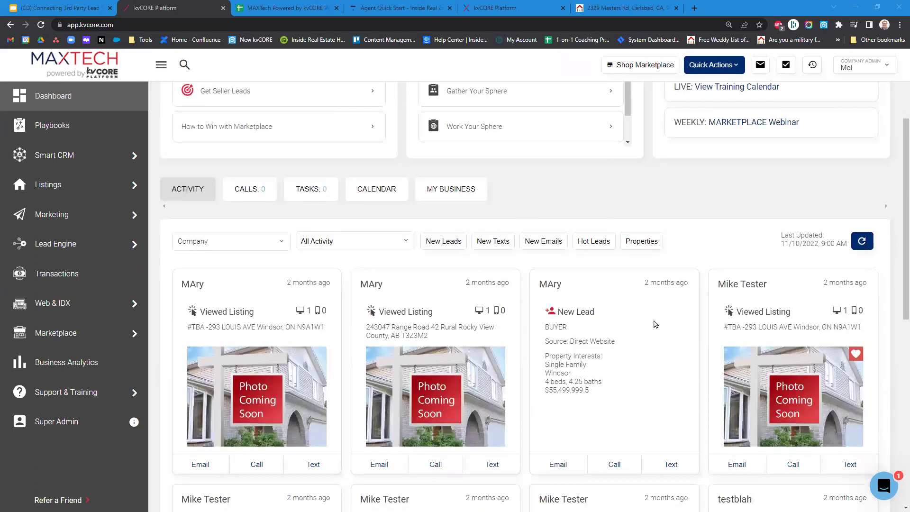
scroll(656, 325, "up", 3)
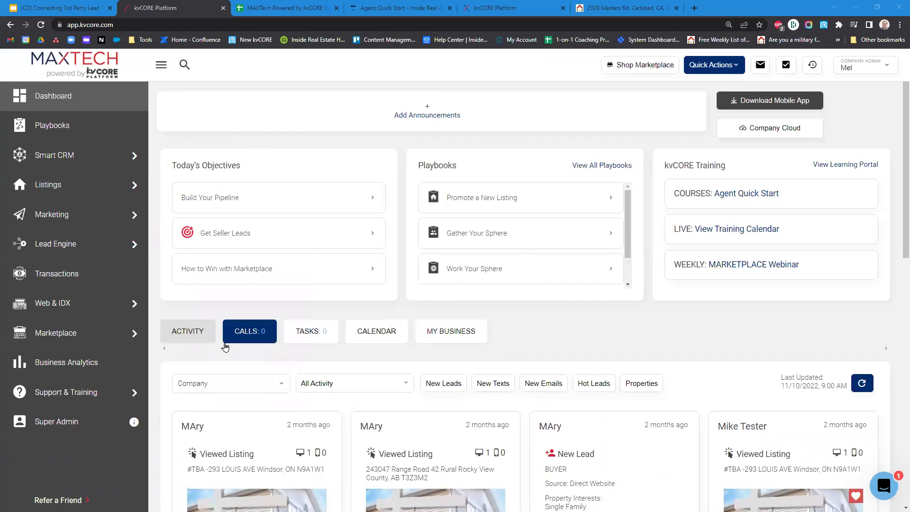
scroll(270, 229, "down", 5)
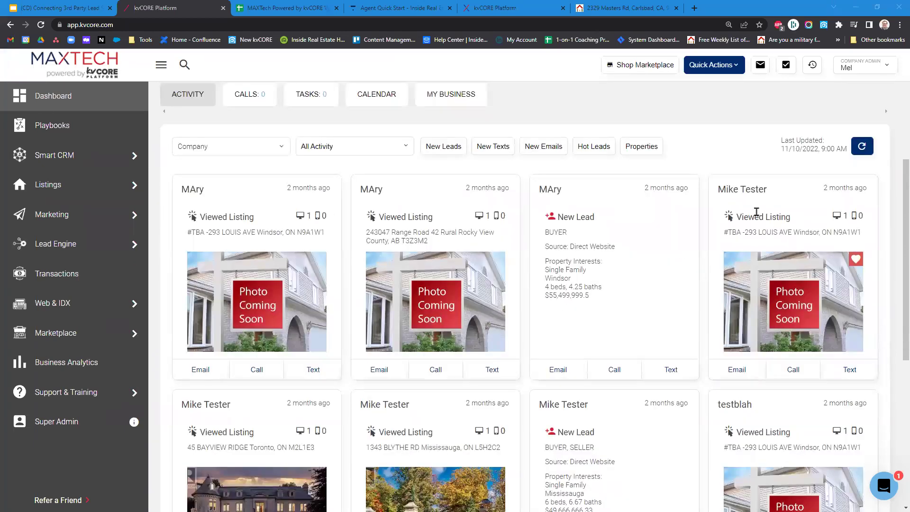
scroll(768, 230, "down", 1)
scroll(521, 289, "down", 5)
scroll(648, 285, "up", 7)
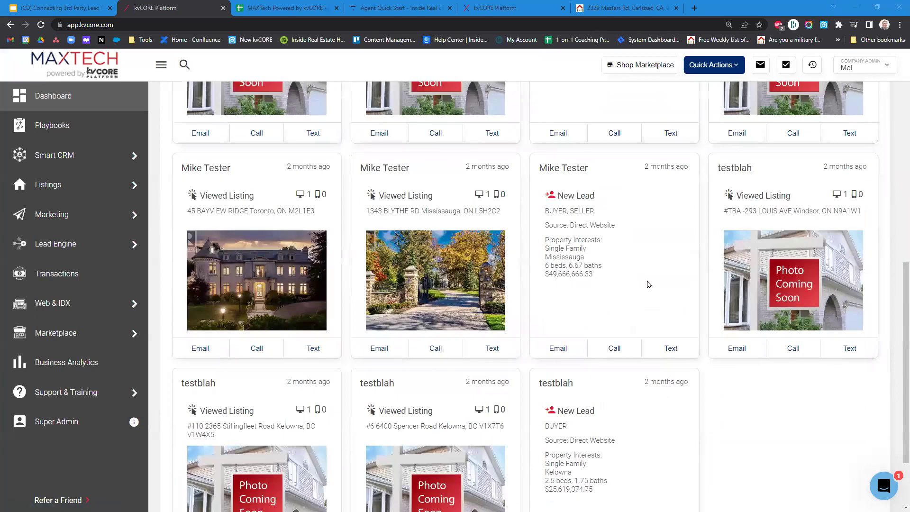
mouse_move(75, 217)
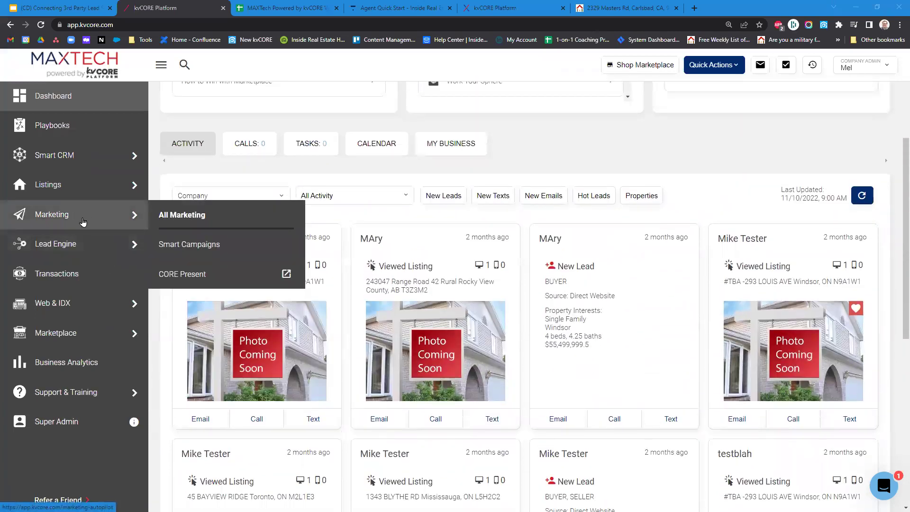
mouse_move(88, 246)
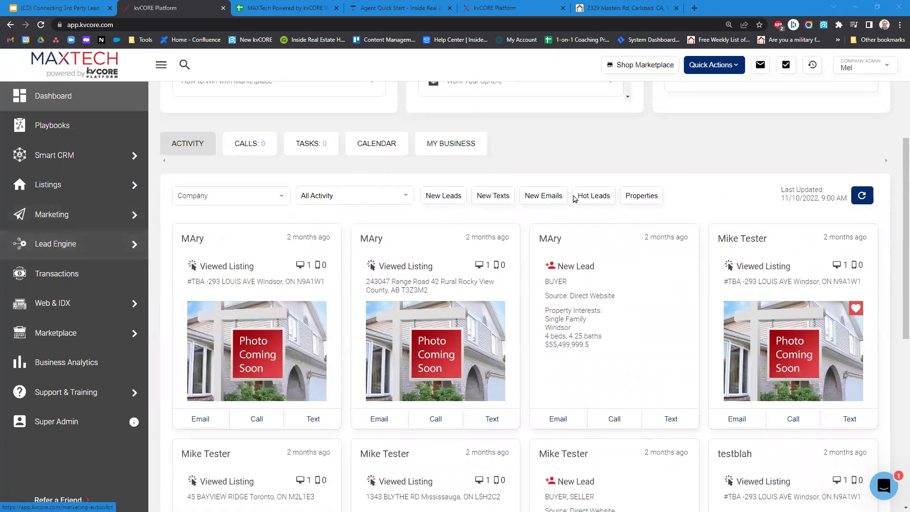
scroll(674, 270, "up", 4)
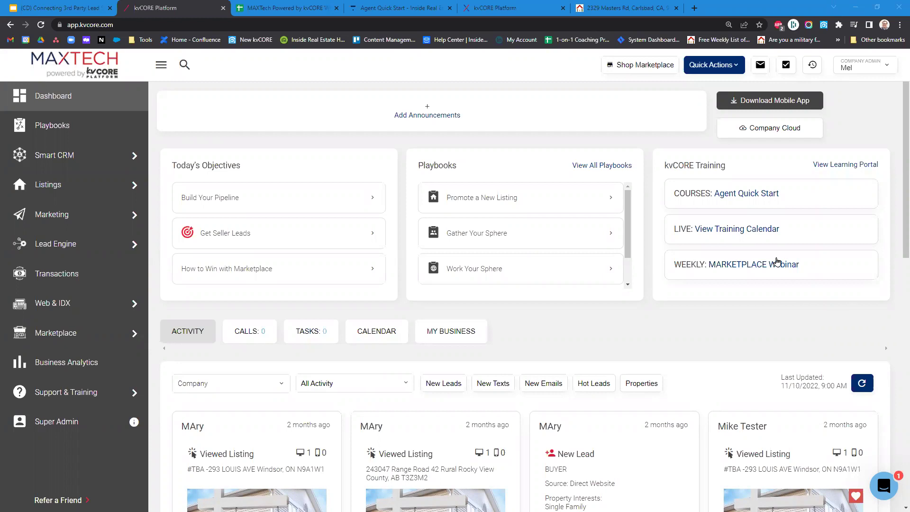
- Open the live Training Calendar from the dashboard's kvCORE Training section and select the page's web address
left_click_drag(790, 234, 699, 232)
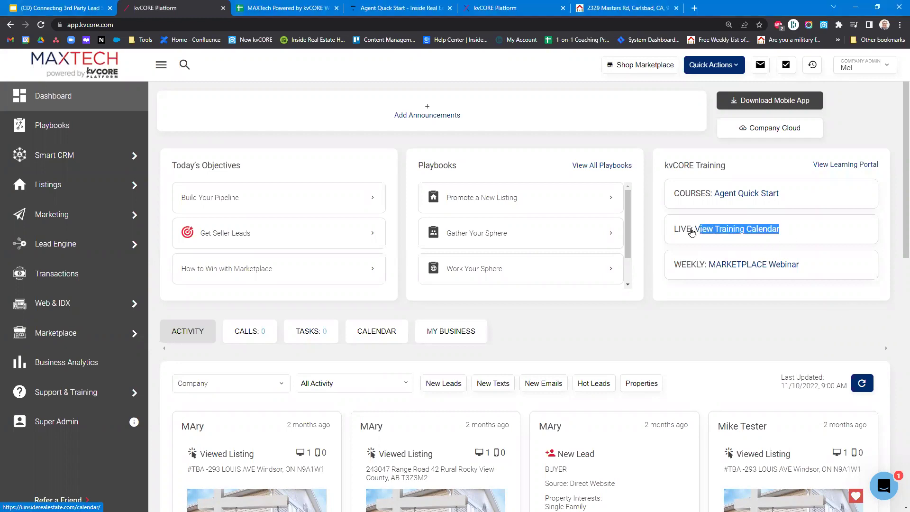
left_click(716, 232)
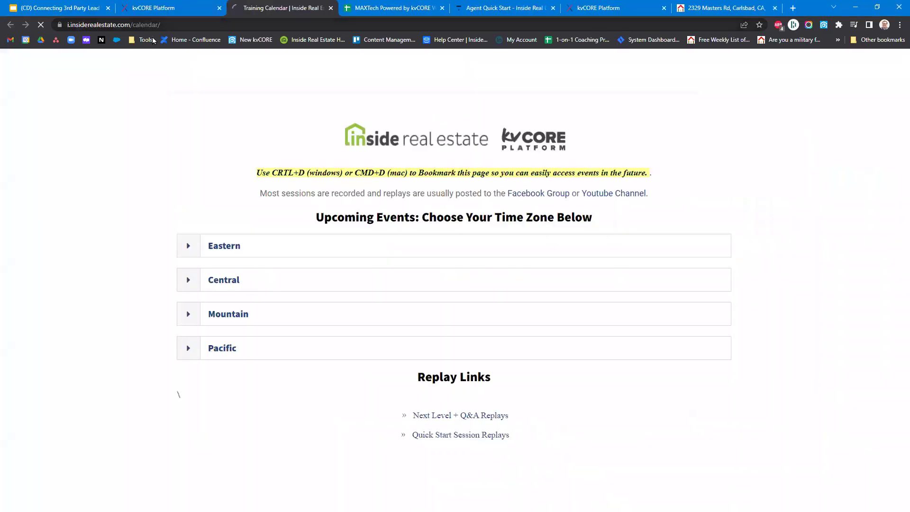
left_click(150, 25)
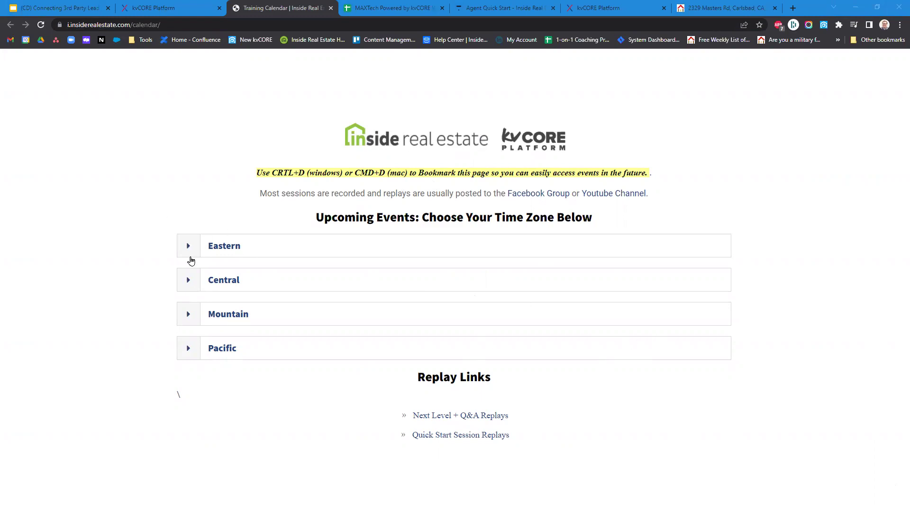
- Expand the Pacific time zone calendar and review the agenda of upcoming Inside Real Estate training events
left_click(191, 349)
scroll(161, 284, "down", 4)
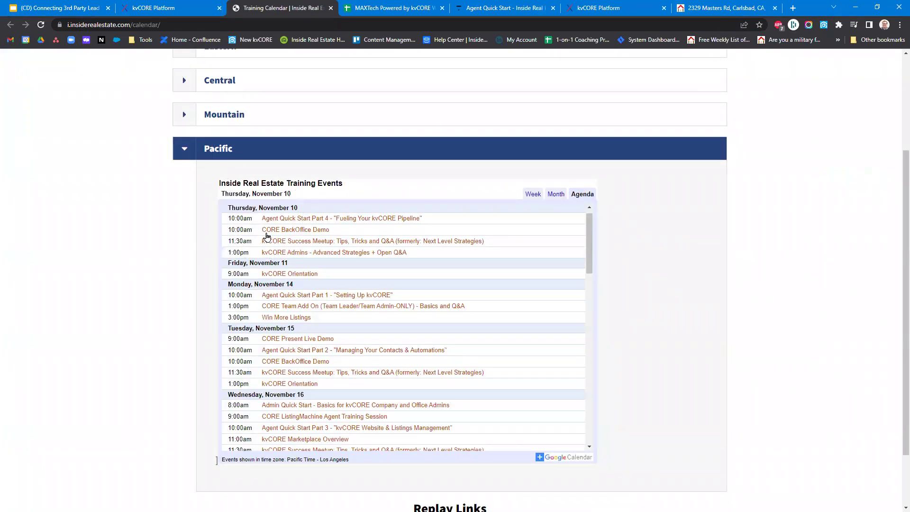
scroll(265, 309, "down", 2)
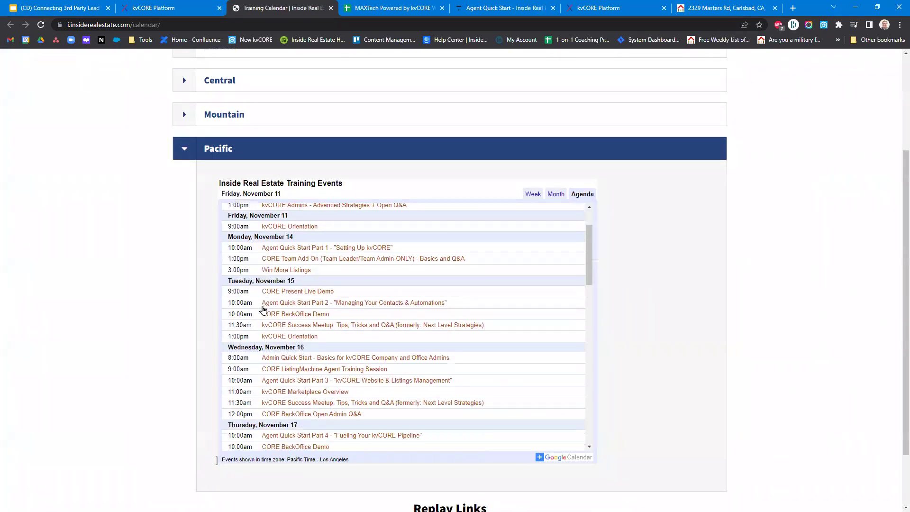
scroll(275, 279, "down", 2)
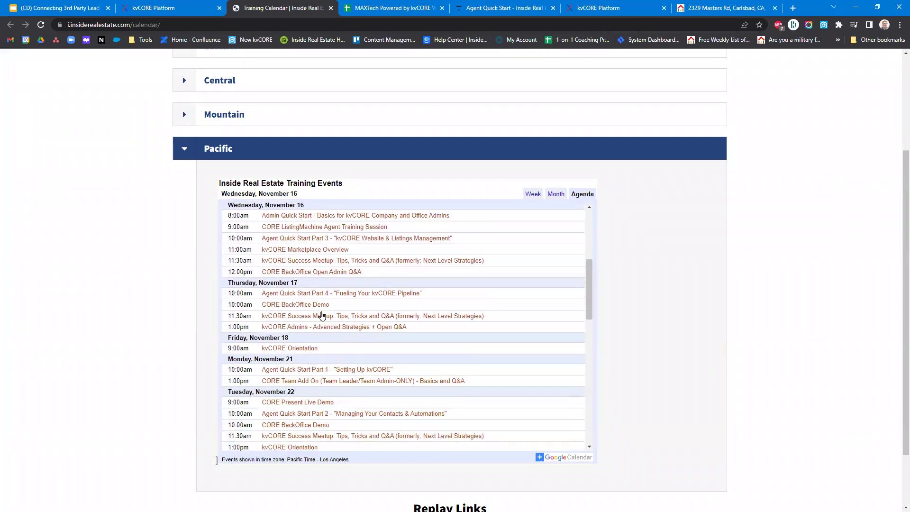
scroll(320, 315, "up", 1)
scroll(321, 315, "up", 3)
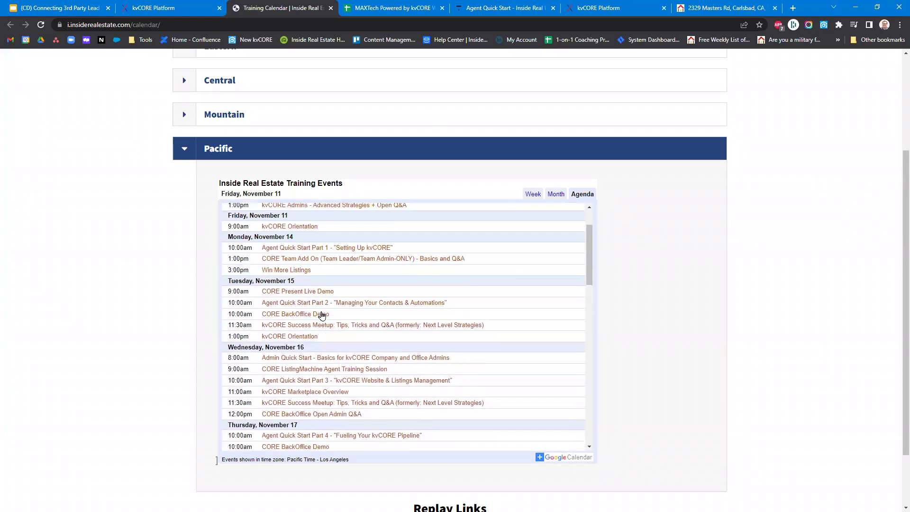
scroll(321, 315, "down", 2)
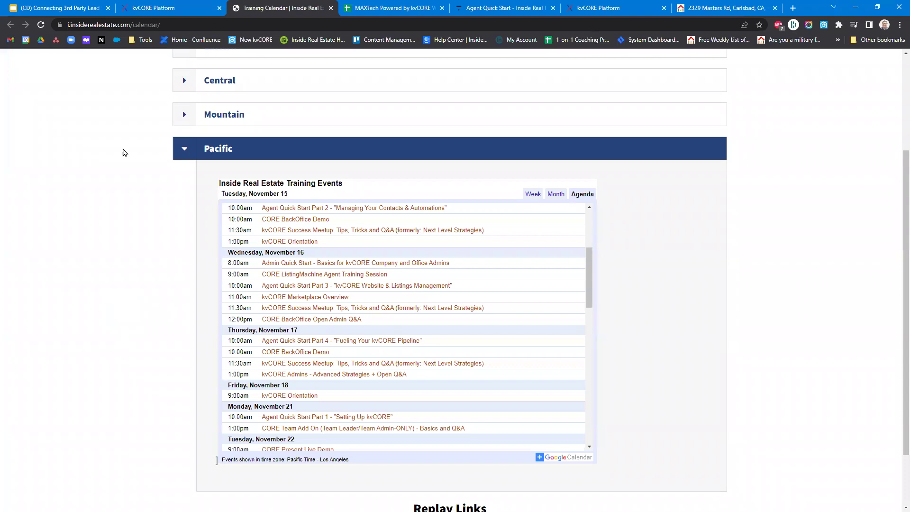
- Return to the Connecting 3rd Party Lead Sources presentation in Google Slides, checking the kvCORE dashboard along the way
left_click(26, 5)
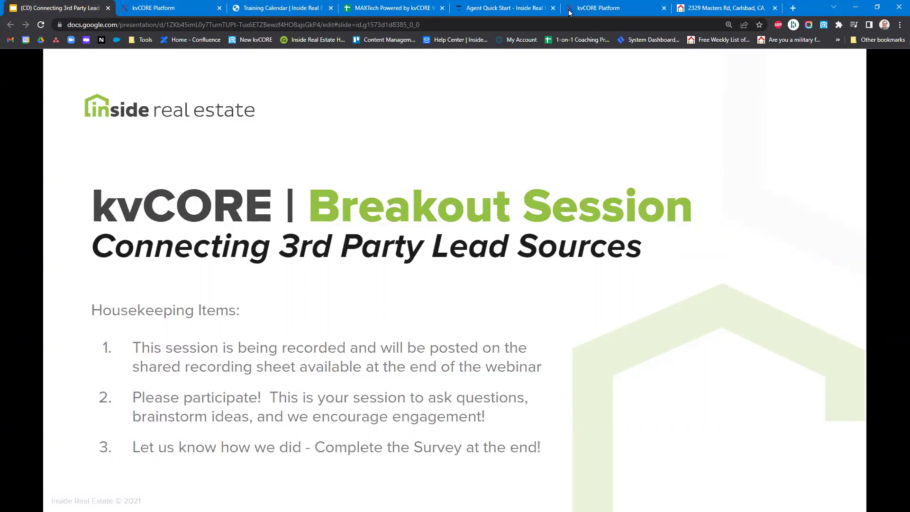
left_click(159, 5)
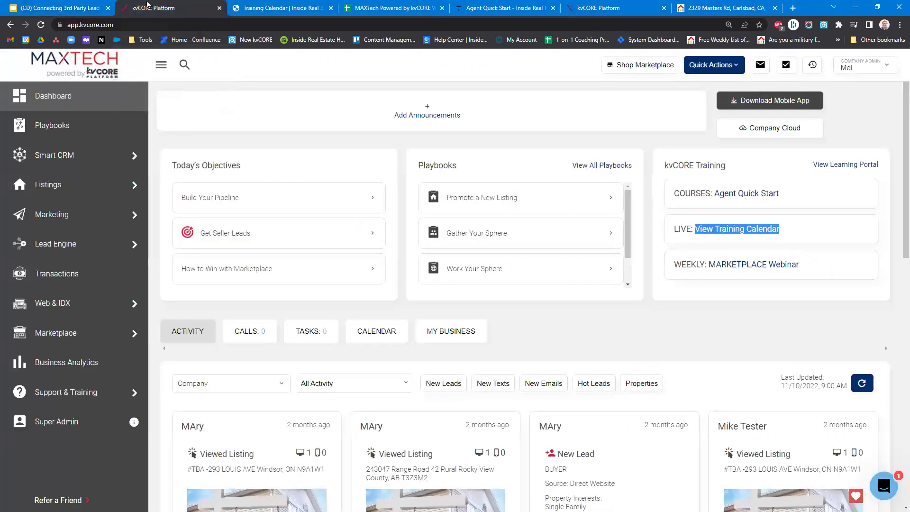
left_click(92, 6)
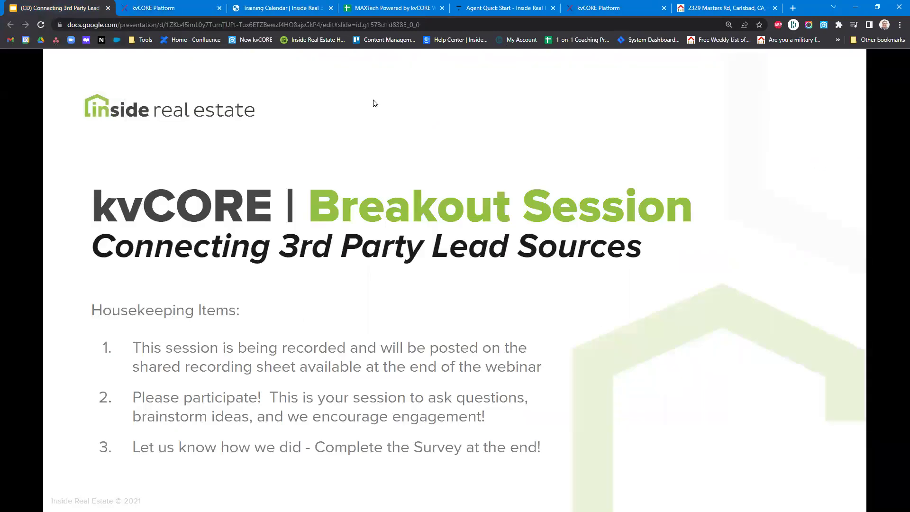